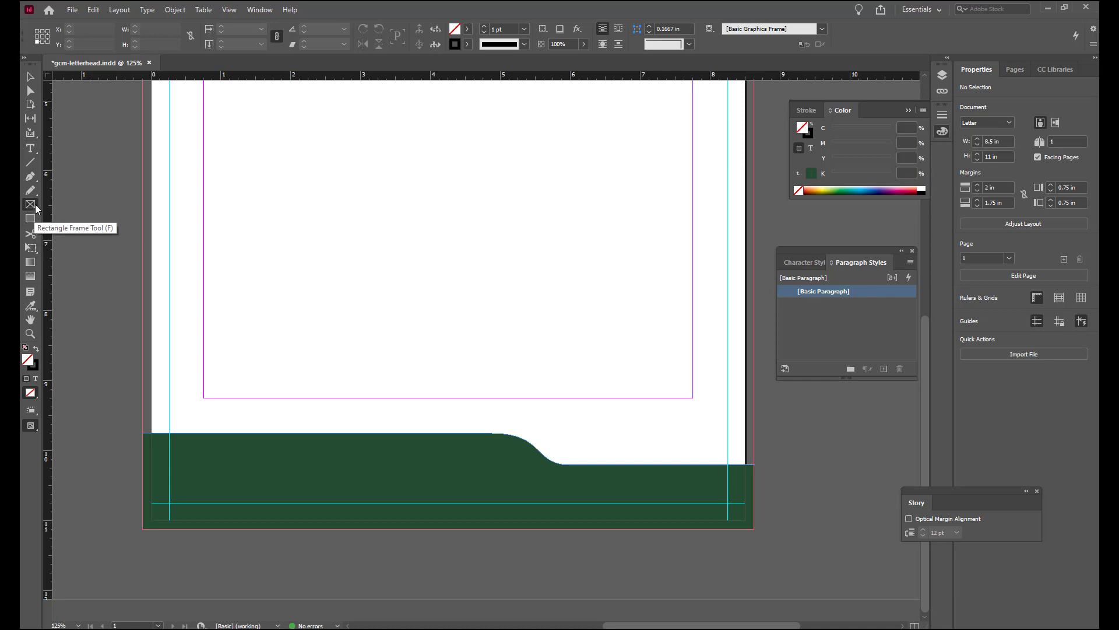
# Draw a square rectangle frame 1.25 in wide and high inside the margins, above the green footer shape.
pyautogui.click(36, 207)
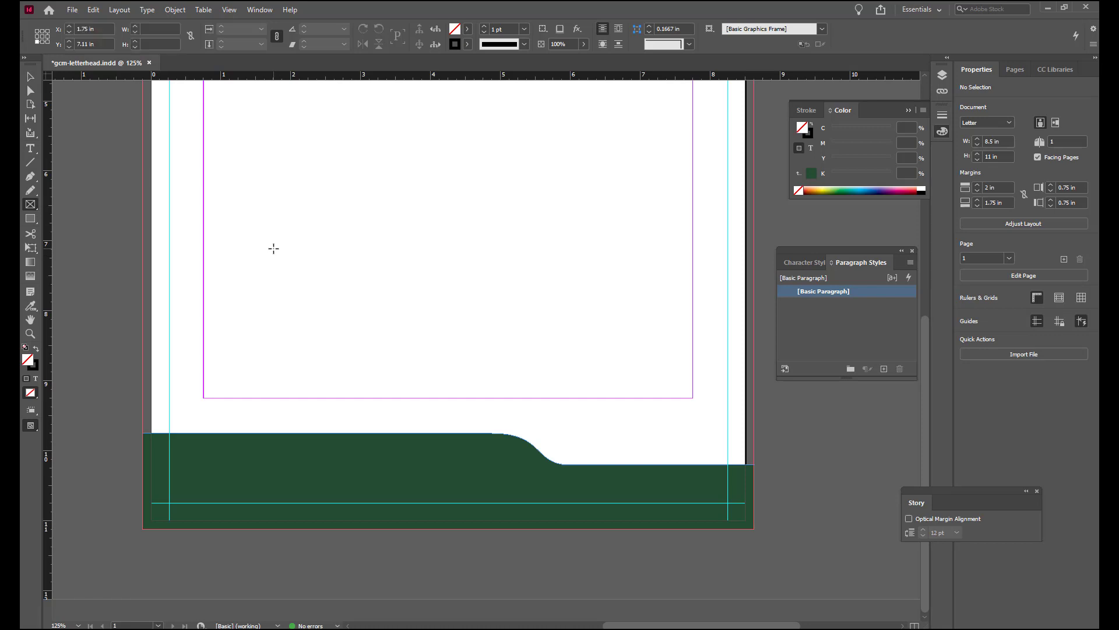
pyautogui.moveTo(273, 248); pyautogui.dragTo(331, 302)
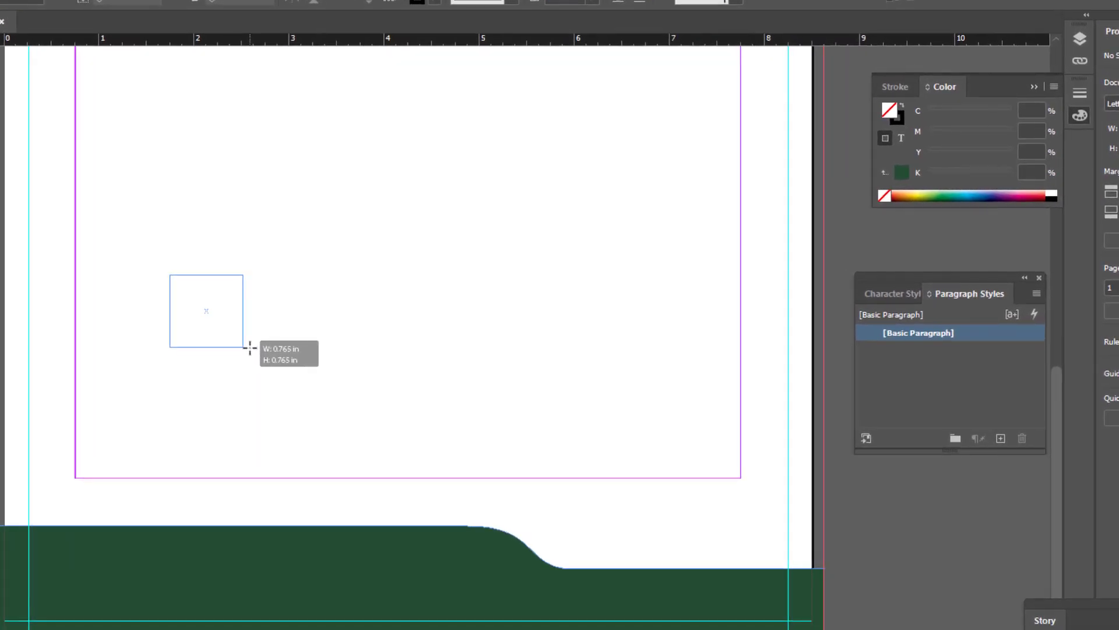
pyautogui.moveTo(250, 348); pyautogui.dragTo(290, 404)
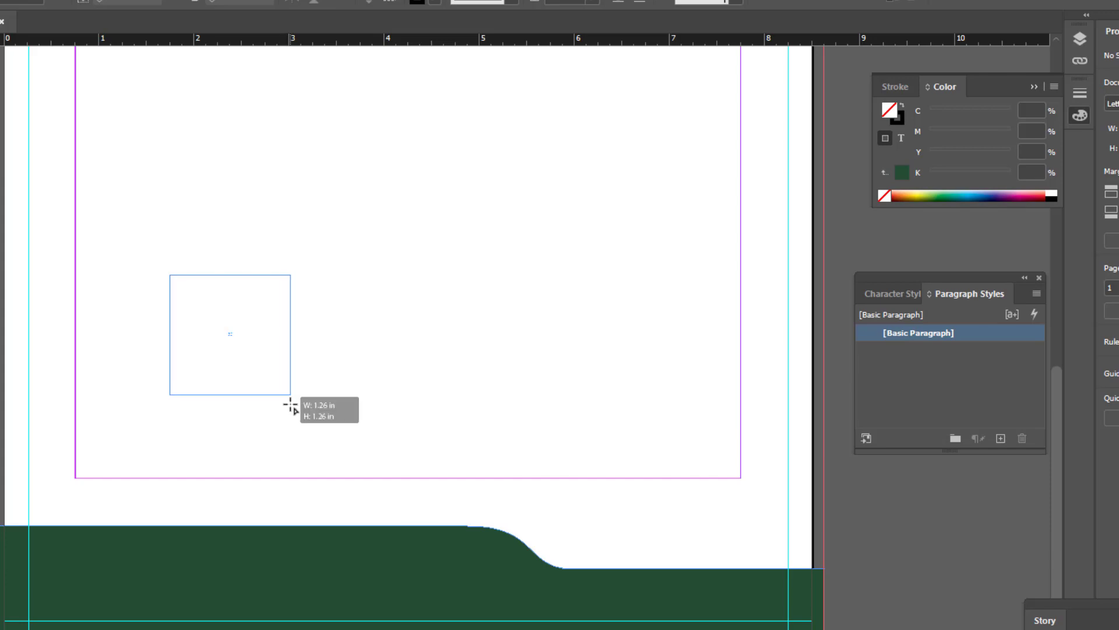
pyautogui.moveTo(291, 404); pyautogui.dragTo(288, 401)
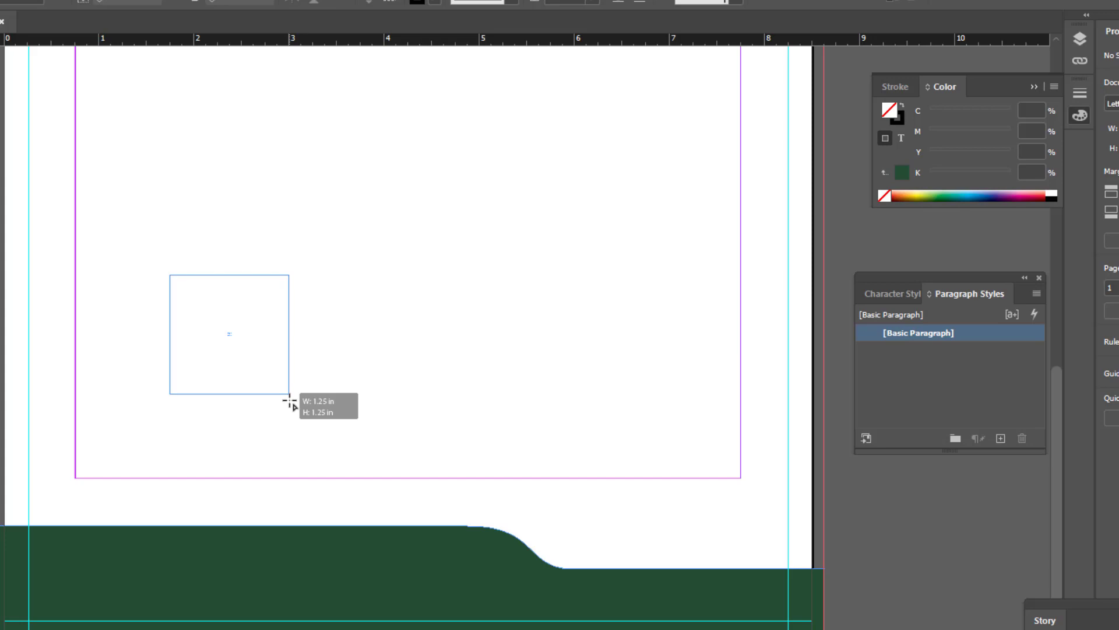
pyautogui.moveTo(290, 402); pyautogui.dragTo(289, 400)
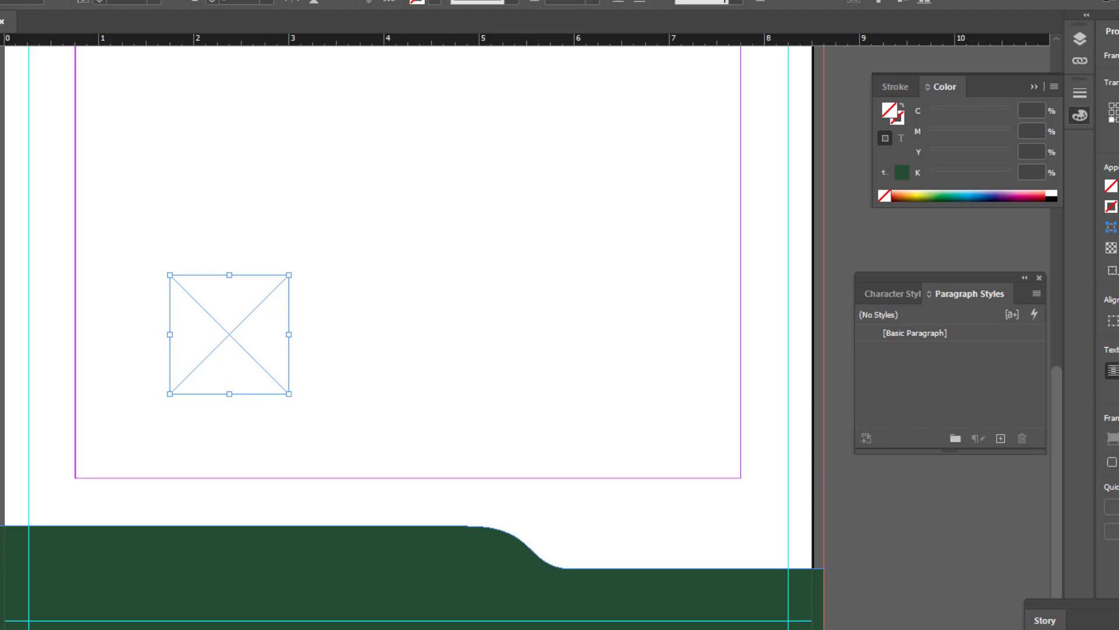
# Position the square frame at X 1 in and Y 9 in.
pyautogui.press('v')
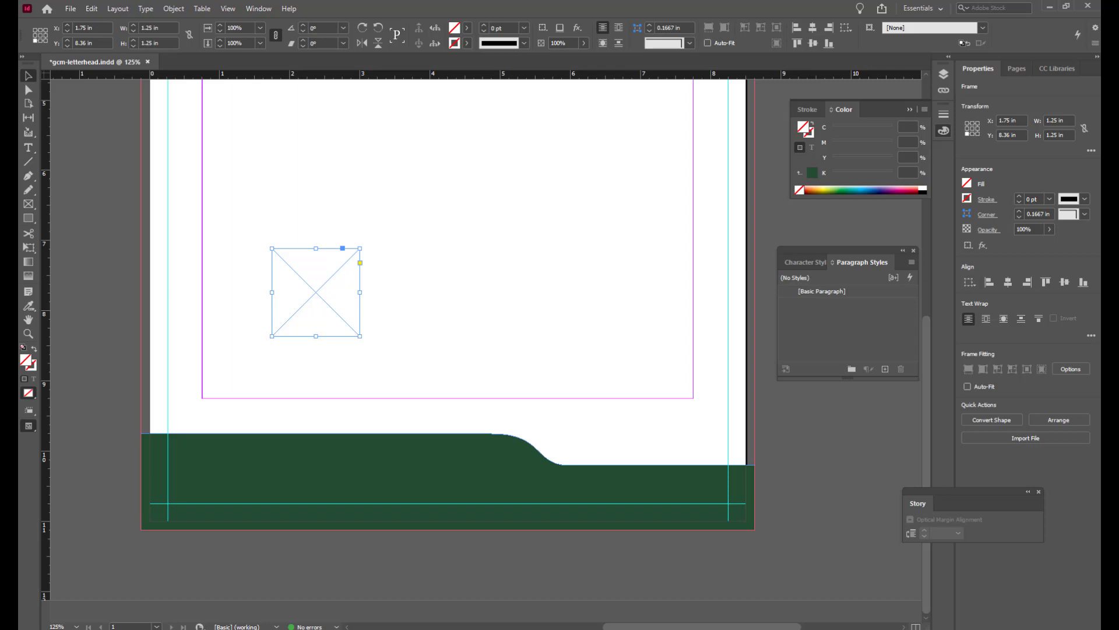
pyautogui.click(1004, 119)
pyautogui.moveTo(1004, 119); pyautogui.dragTo(993, 121)
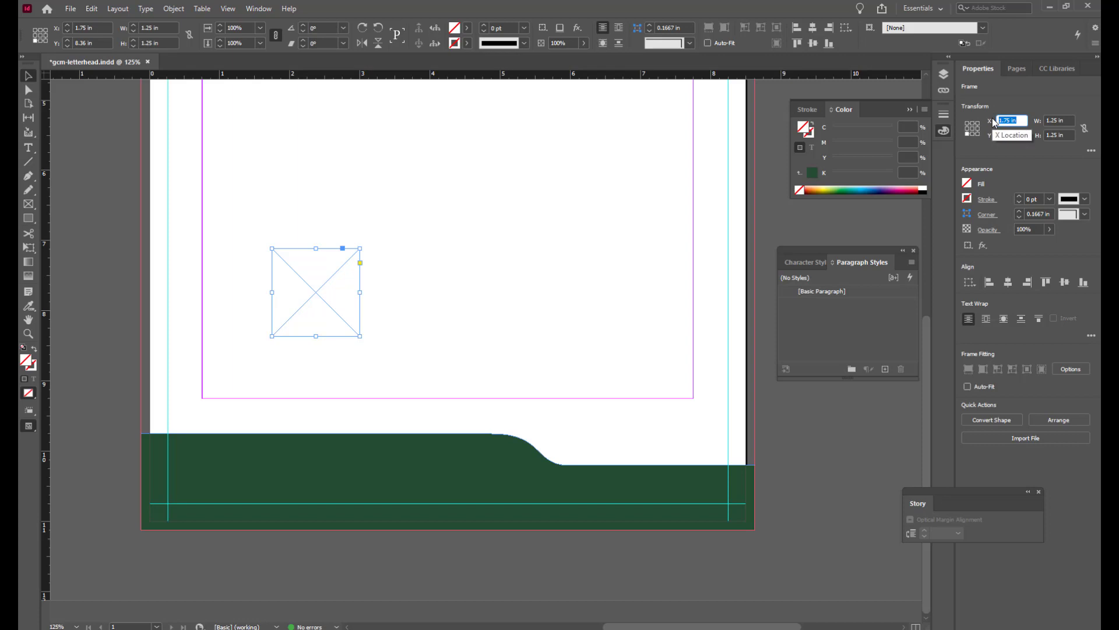
pyautogui.write('1')
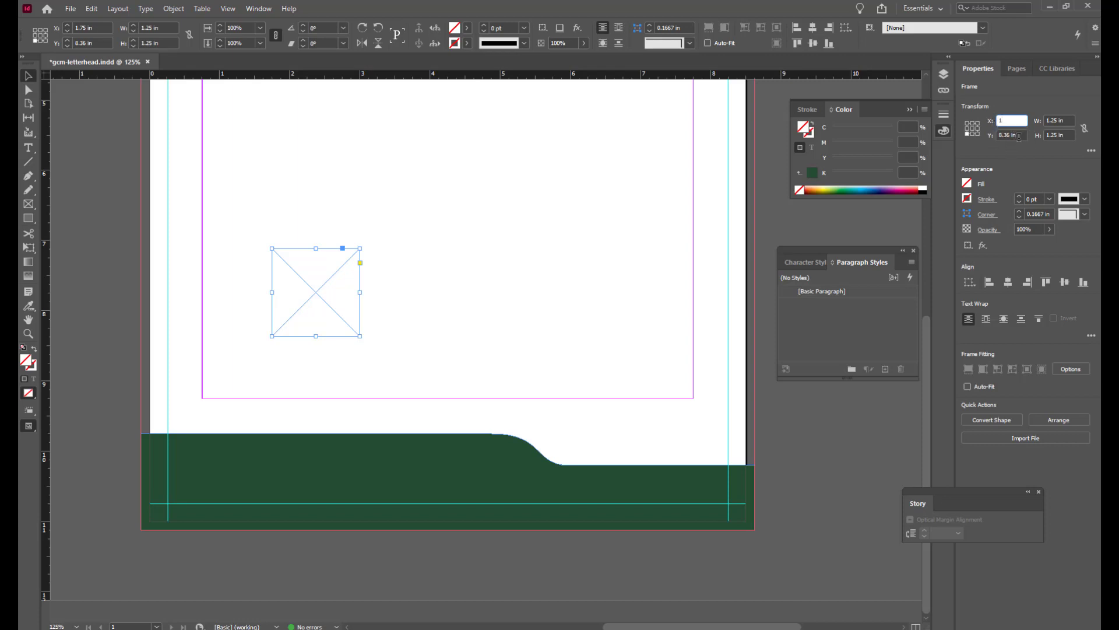
pyautogui.press('Tab')
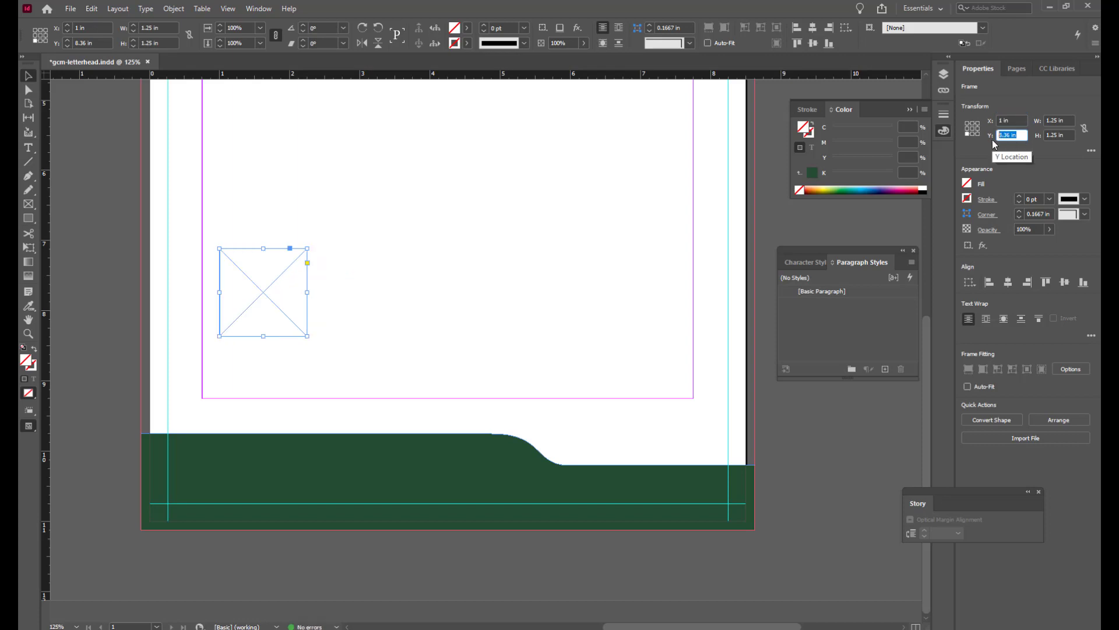
pyautogui.write('9')
pyautogui.press('Return')
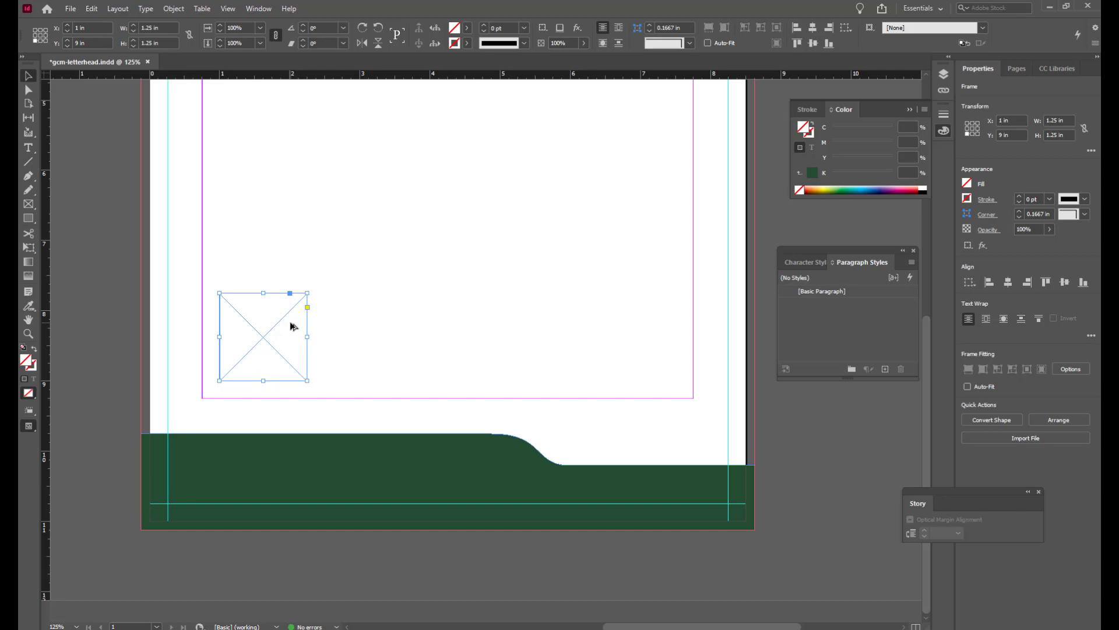
# Duplicate the square frame twice along the same row, placing the copies at X 2.375 in and X 3.75 in with Y 9 in.
pyautogui.moveTo(291, 325); pyautogui.dragTo(390, 326)
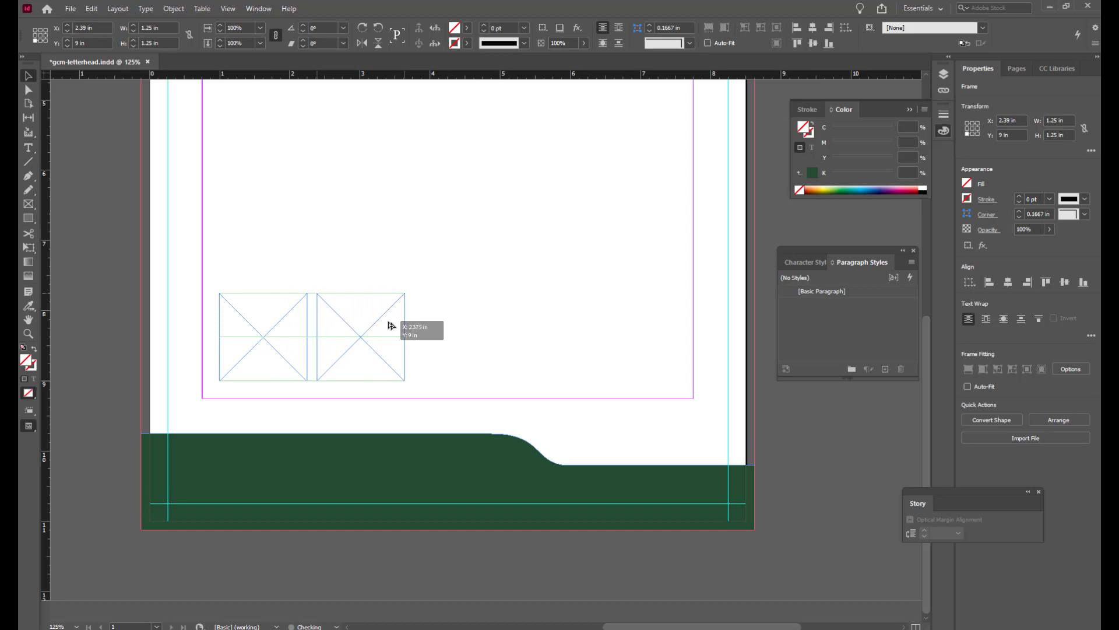
pyautogui.moveTo(391, 325); pyautogui.dragTo(389, 325)
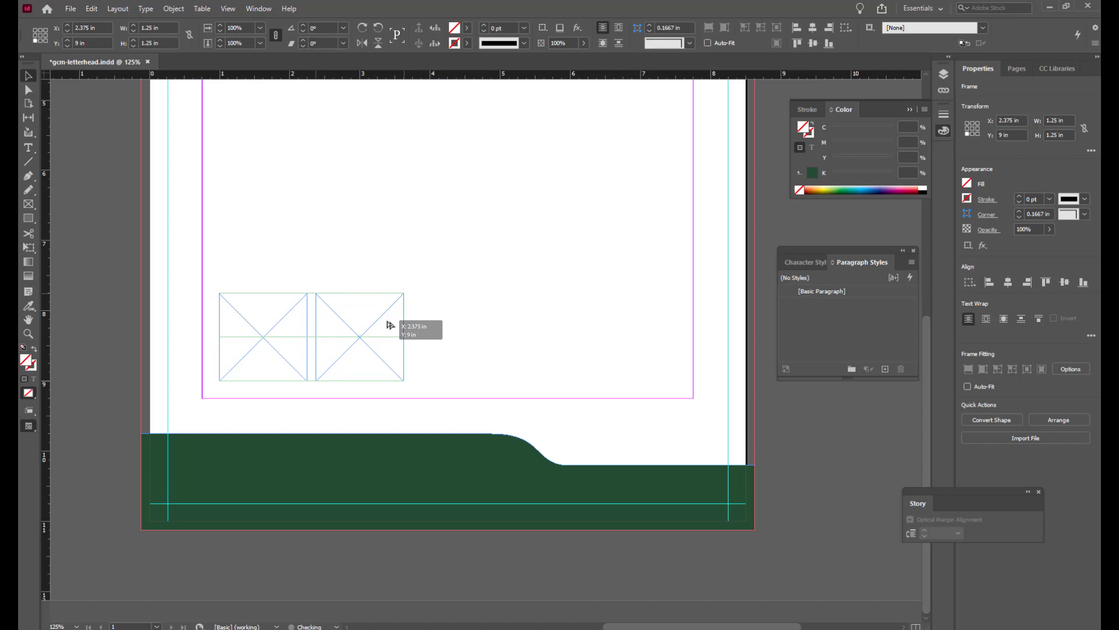
pyautogui.moveTo(390, 325); pyautogui.dragTo(390, 325)
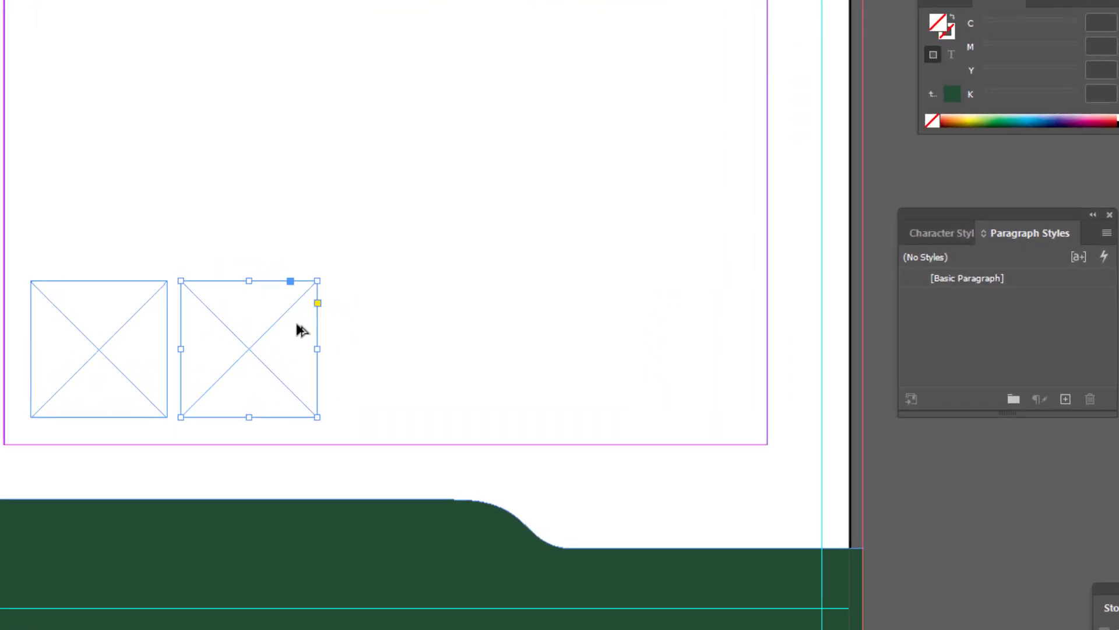
pyautogui.moveTo(298, 326); pyautogui.dragTo(484, 331)
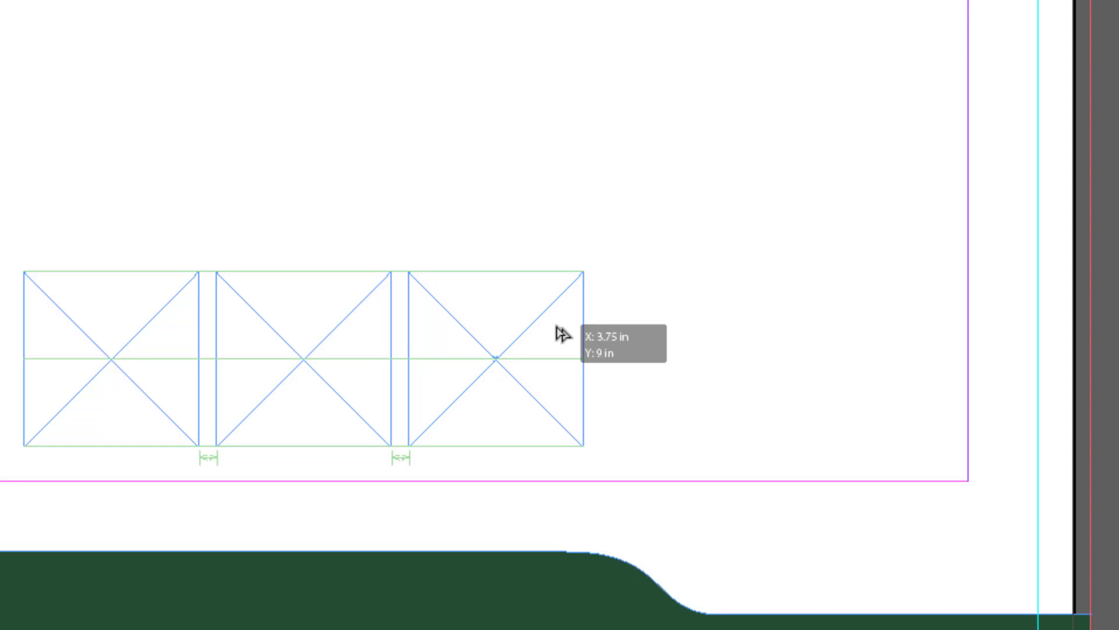
pyautogui.moveTo(556, 327); pyautogui.dragTo(557, 327)
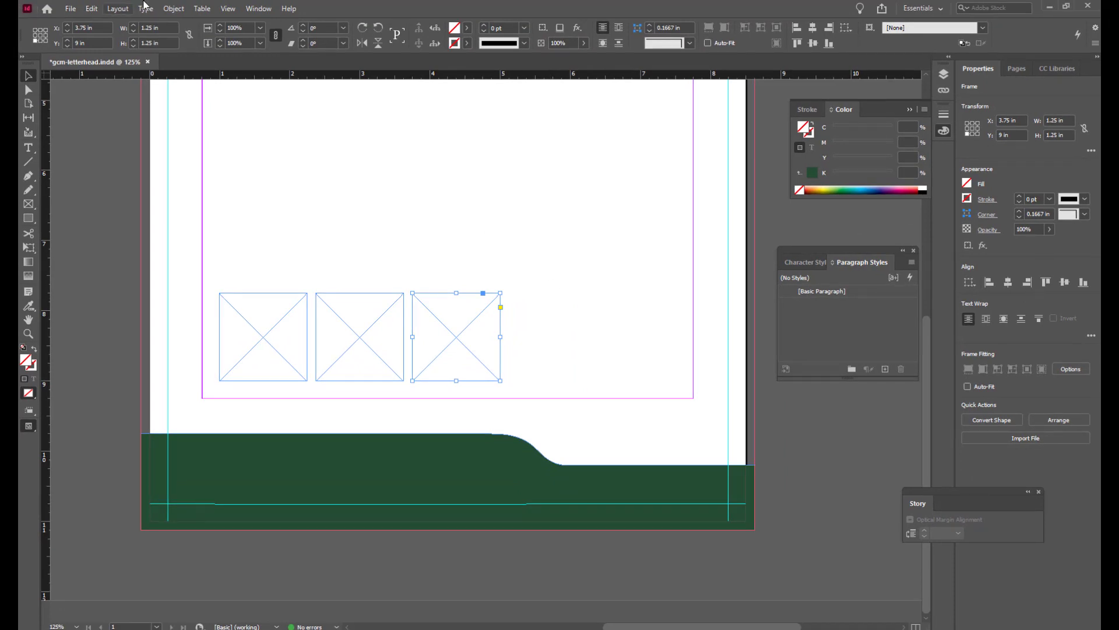
# Add a fourth frame with Transform Again and a fifth with Duplicate, continuing the evenly spaced row, and deselect.
pyautogui.click(175, 9)
pyautogui.moveTo(182, 23)
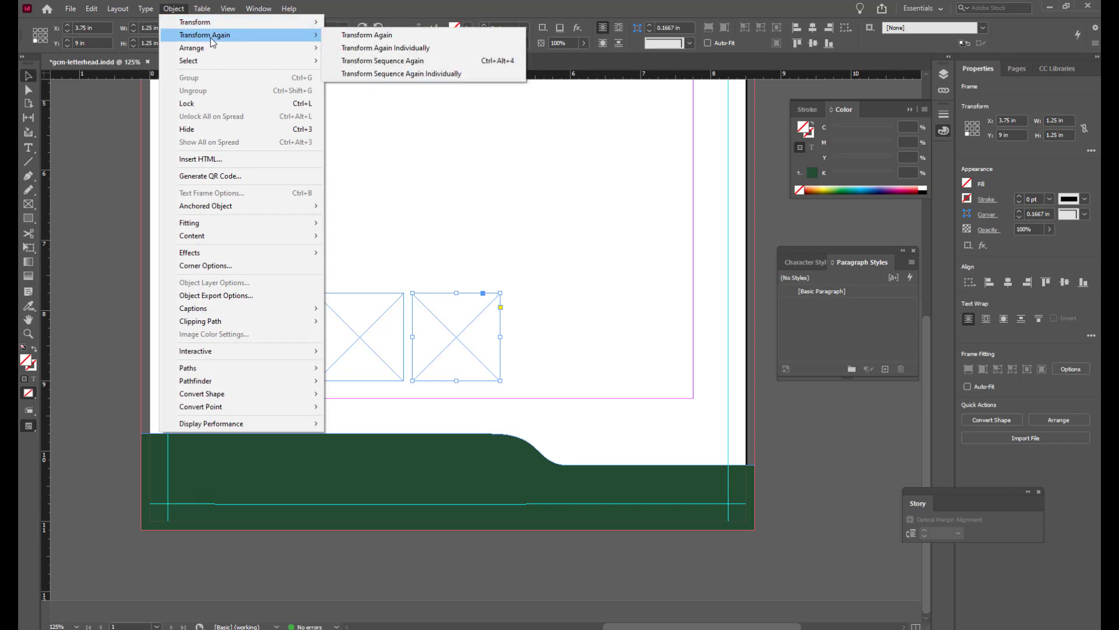
pyautogui.moveTo(318, 22)
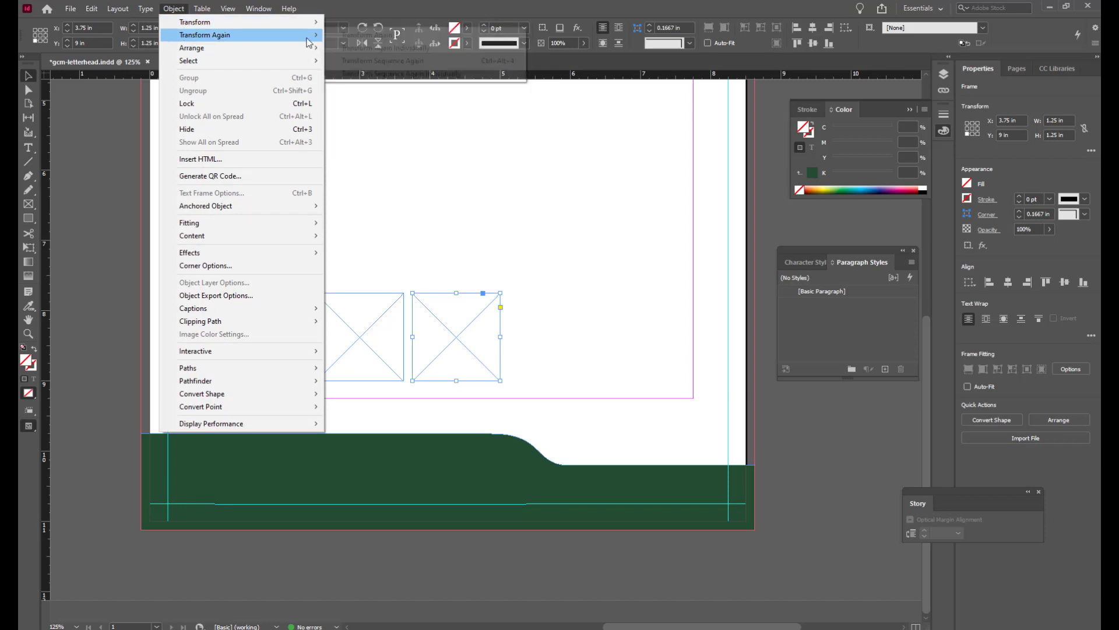
pyautogui.click(344, 33)
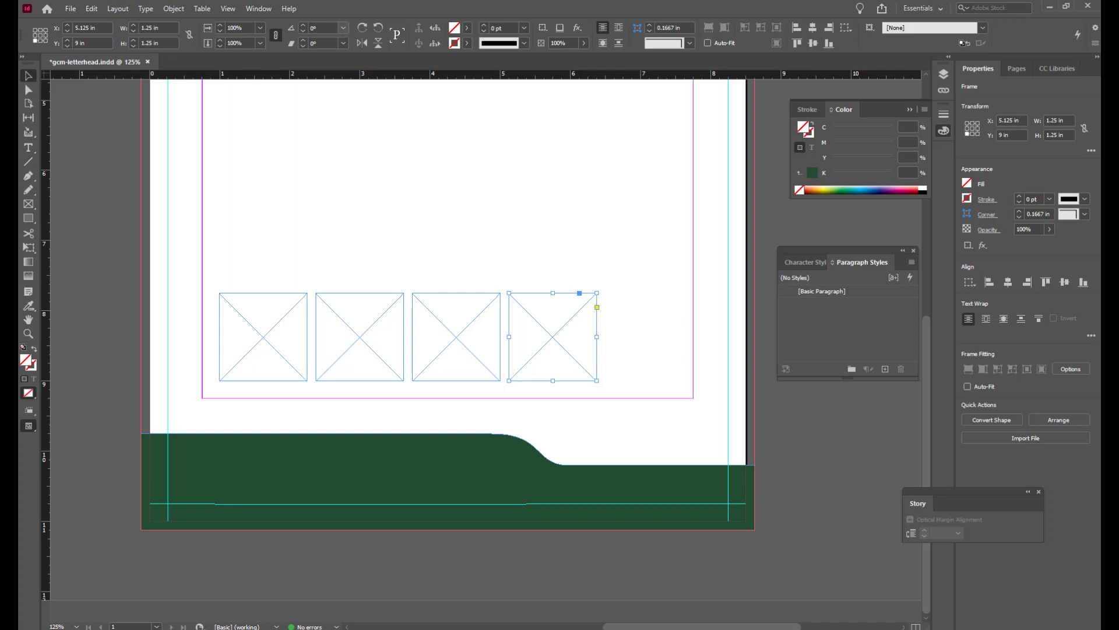
pyautogui.click(91, 9)
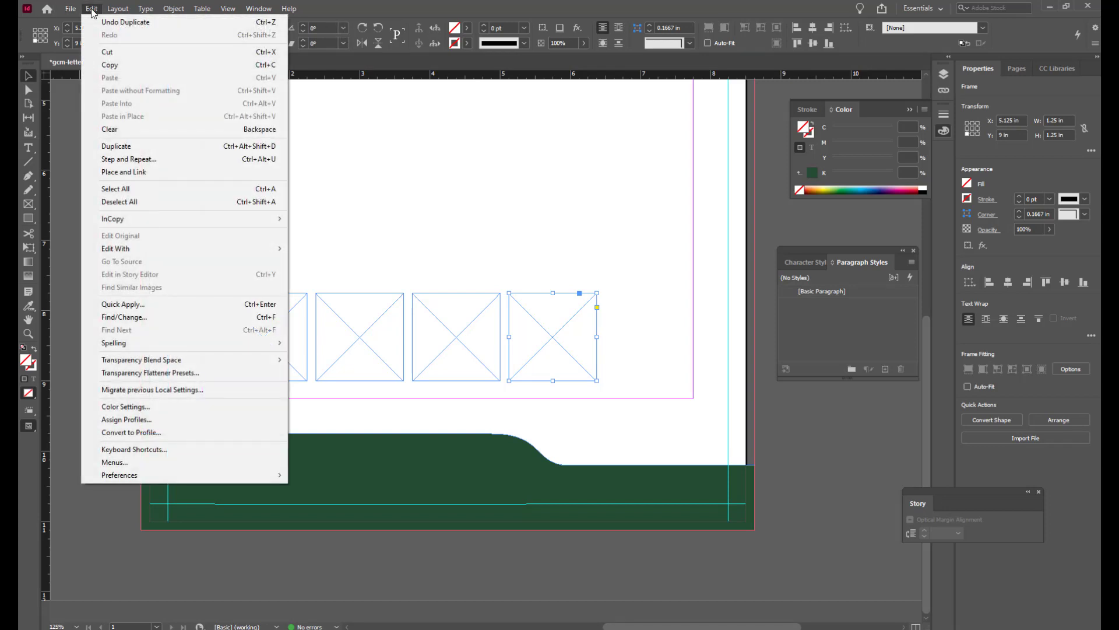
pyautogui.click(103, 146)
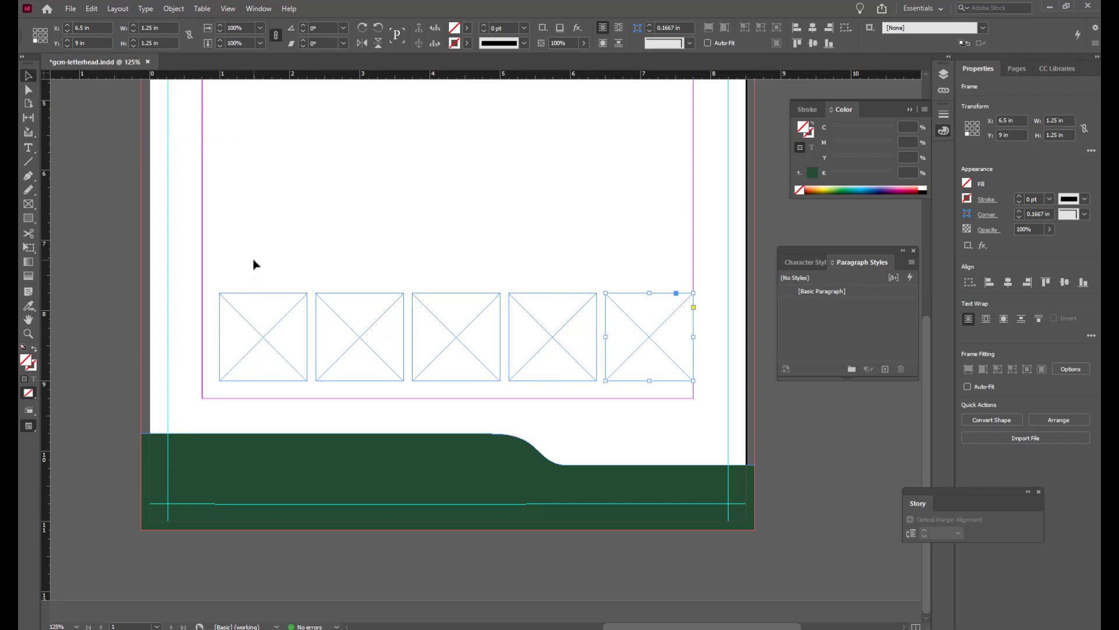
pyautogui.click(704, 286)
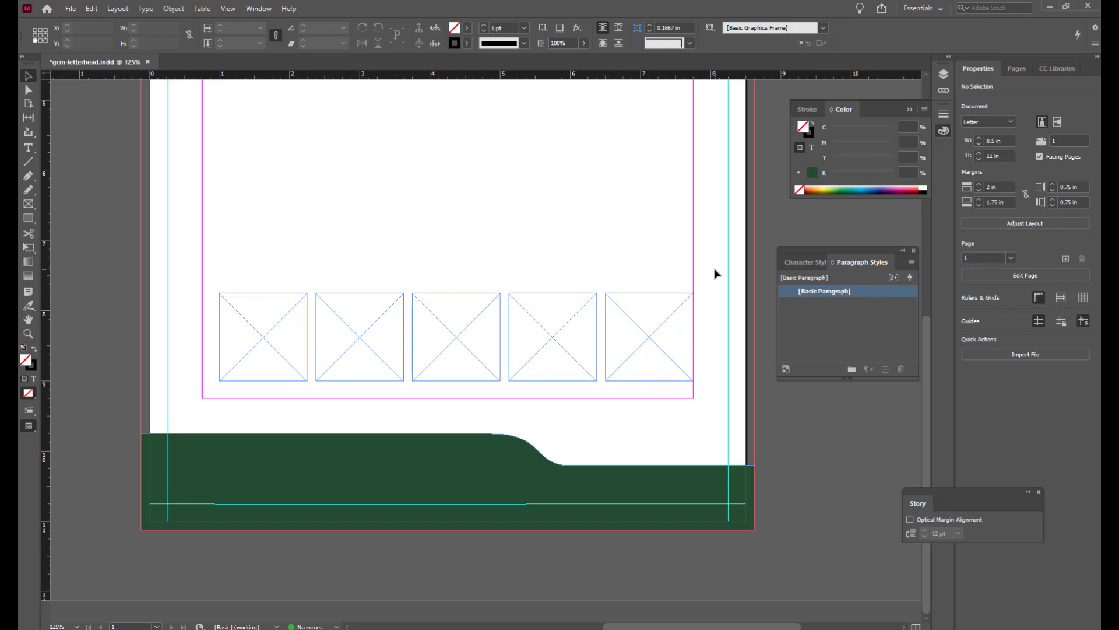
# Select all five frames and close the gaps between them without resizing the frames, making the row 6.25 in wide.
pyautogui.moveTo(189, 260); pyautogui.dragTo(631, 313)
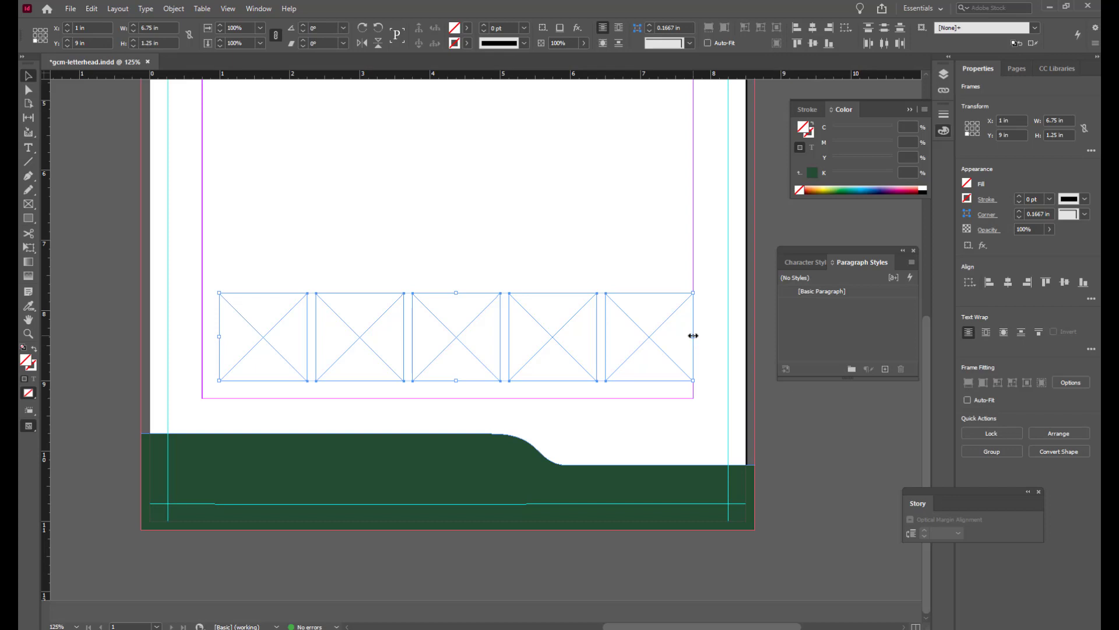
pyautogui.moveTo(693, 336); pyautogui.dragTo(694, 337)
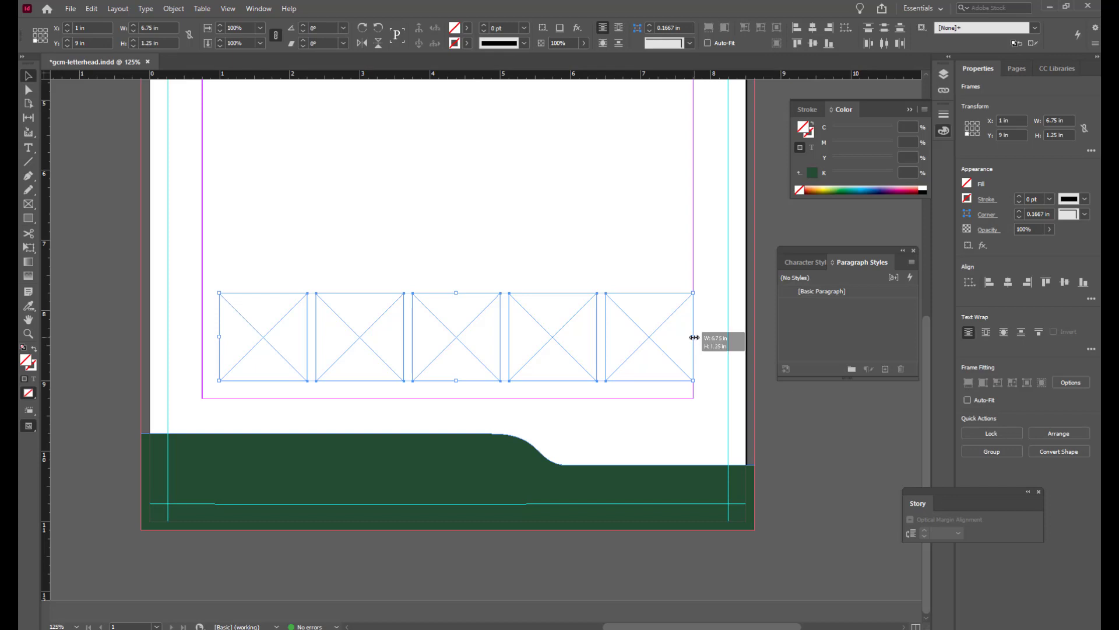
pyautogui.moveTo(695, 337); pyautogui.dragTo(696, 340)
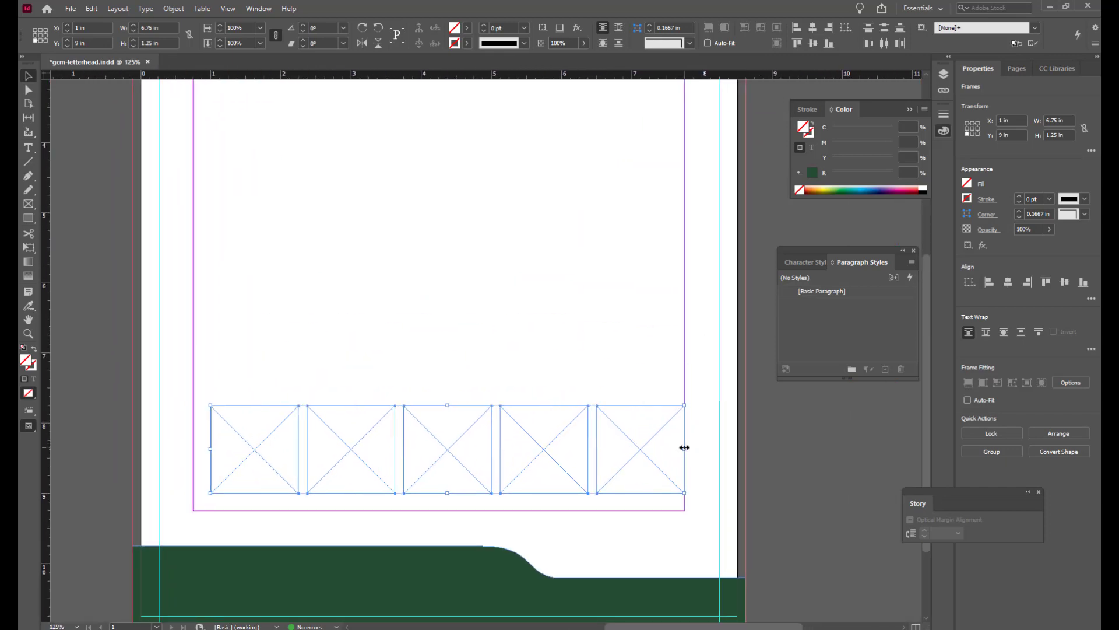
pyautogui.moveTo(685, 447); pyautogui.dragTo(649, 454)
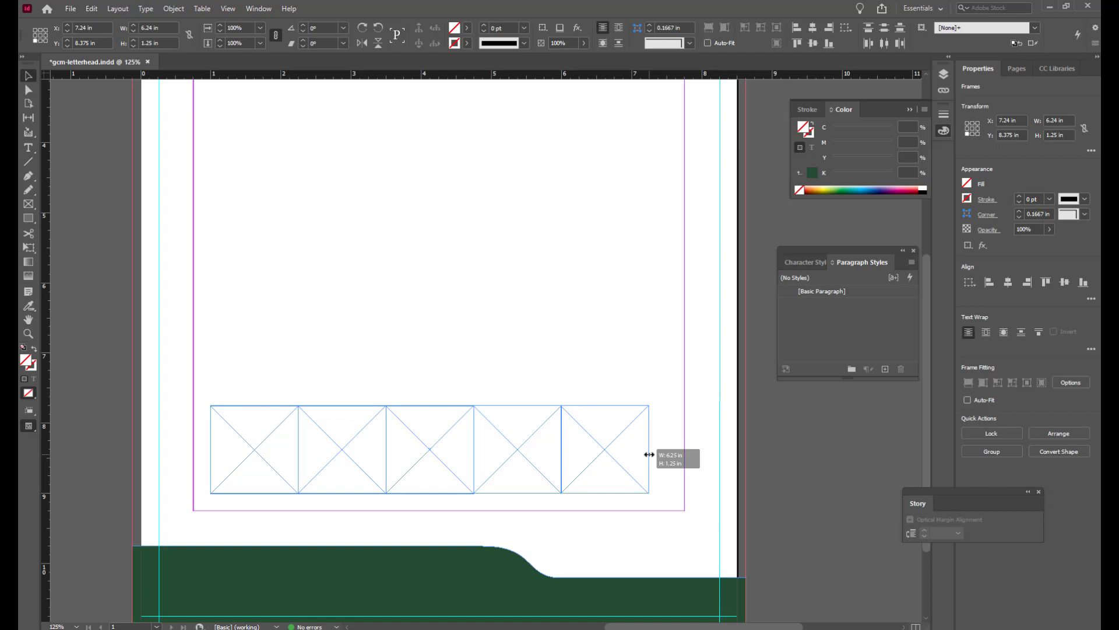
pyautogui.moveTo(649, 454); pyautogui.dragTo(649, 451)
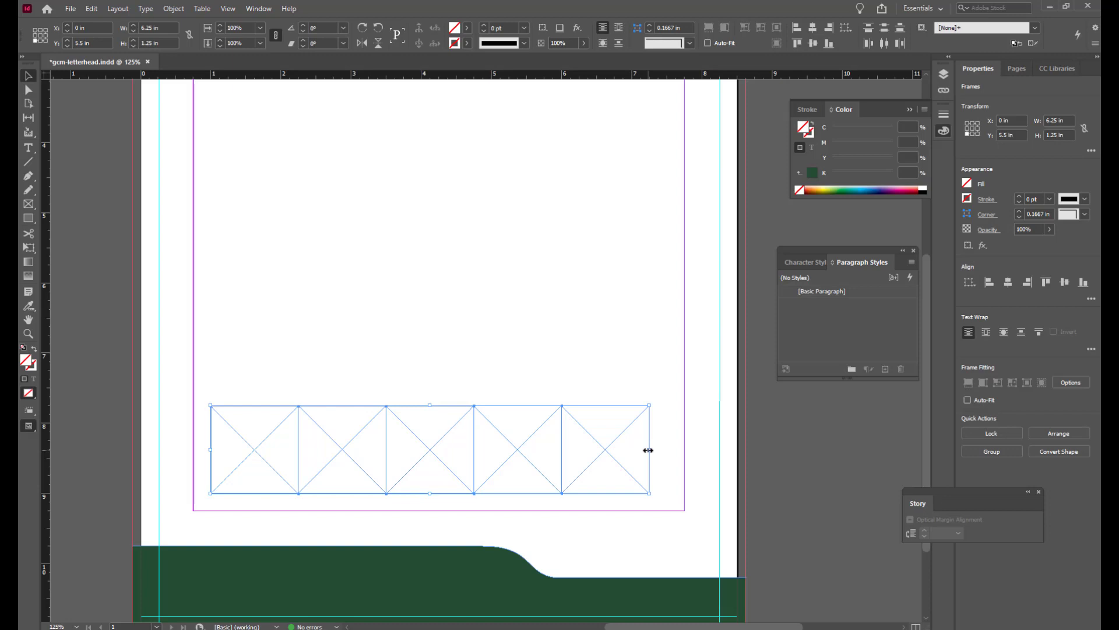
# Resize the row of five frames to a total width of 5.5 in and group the frames.
pyautogui.moveTo(648, 450); pyautogui.dragTo(597, 457)
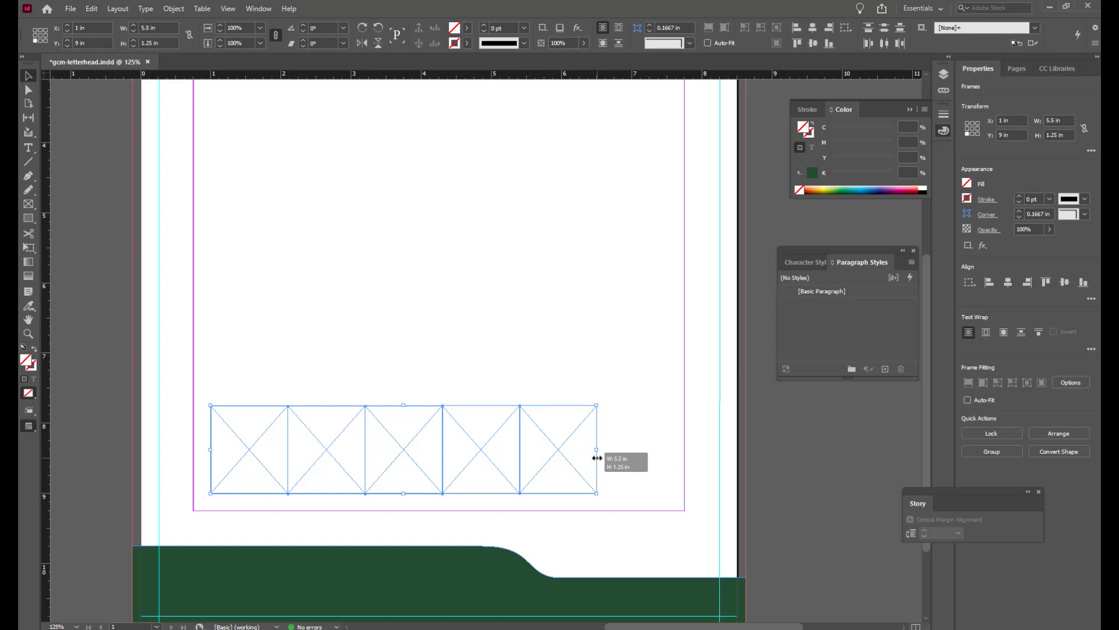
pyautogui.moveTo(597, 458); pyautogui.dragTo(597, 458)
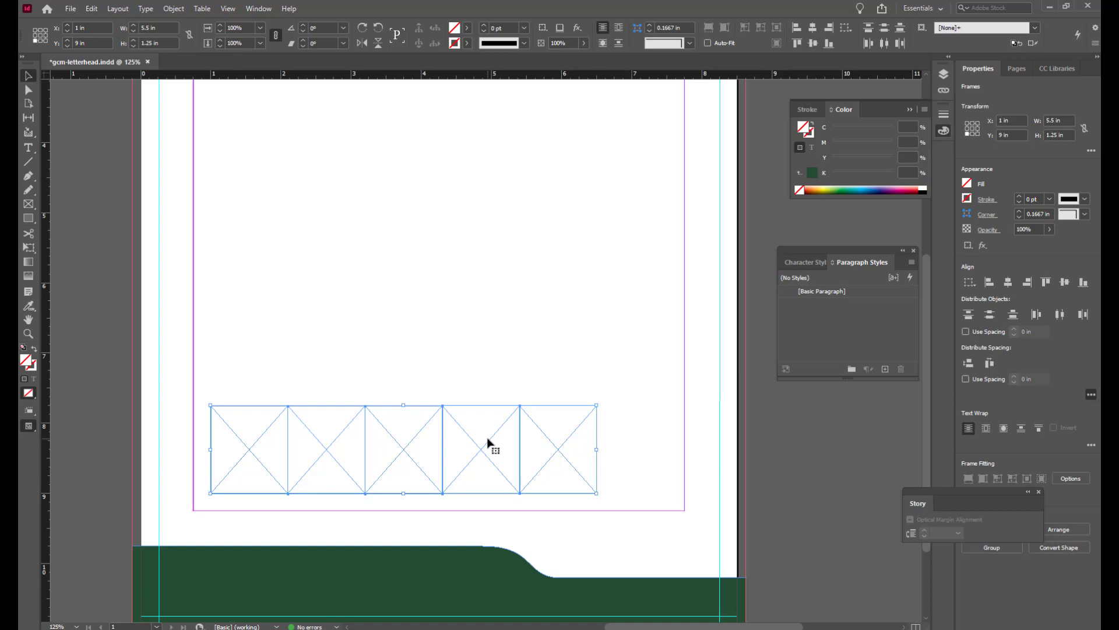
pyautogui.click(174, 10)
pyautogui.click(189, 78)
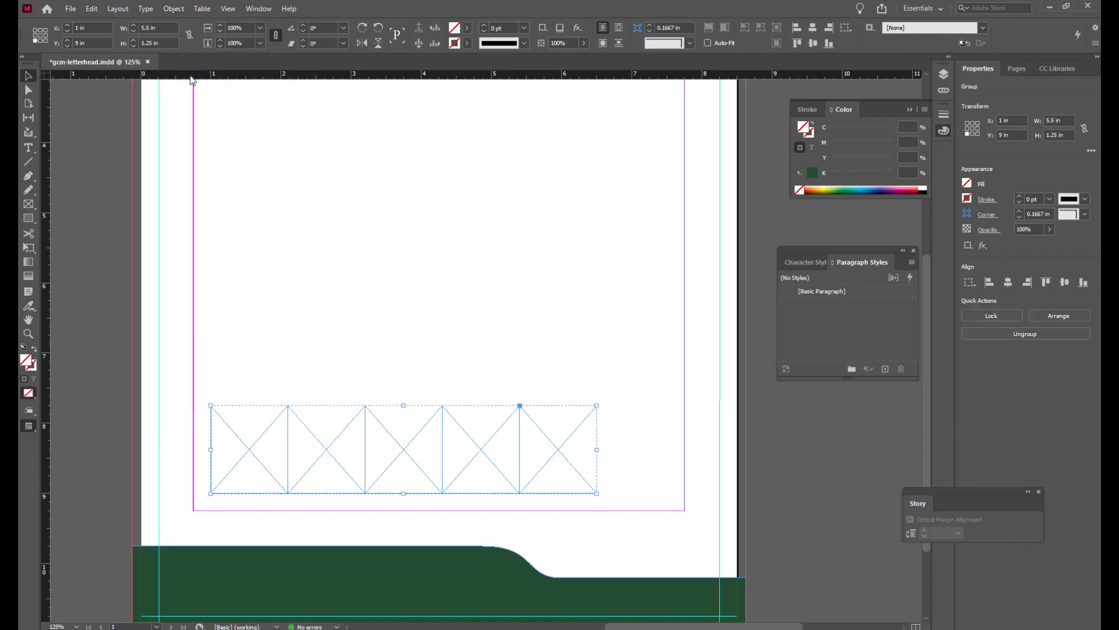
# Select the green footer shape together with the frame group and open the Align panel.
pyautogui.keyDown('shift'); pyautogui.click(279, 562); pyautogui.keyUp('shift')
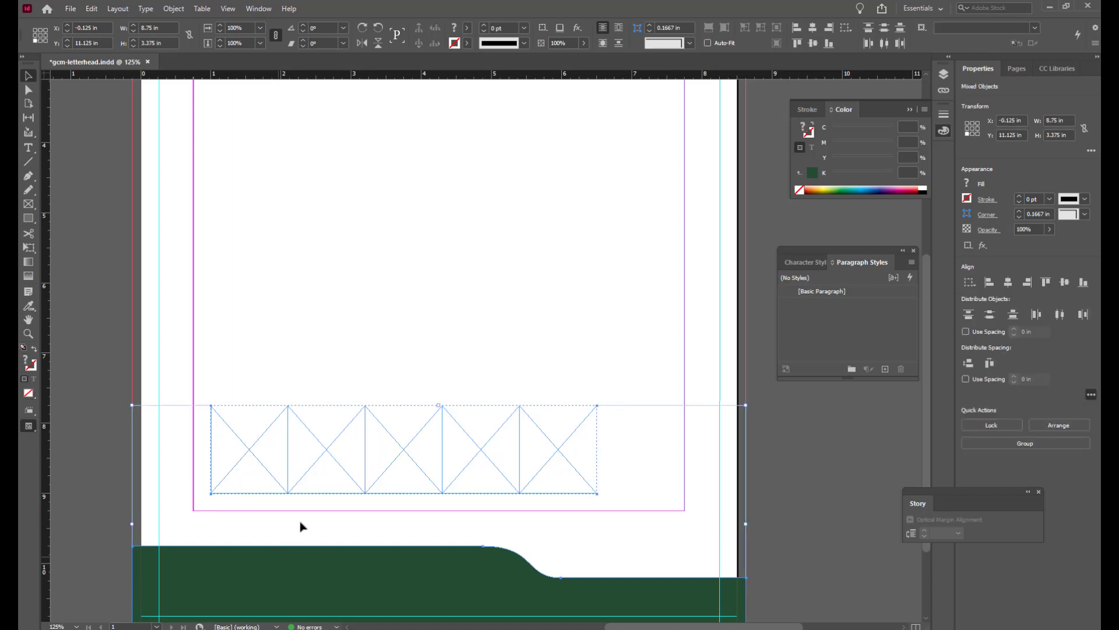
pyautogui.scroll(-2, 475, 239)
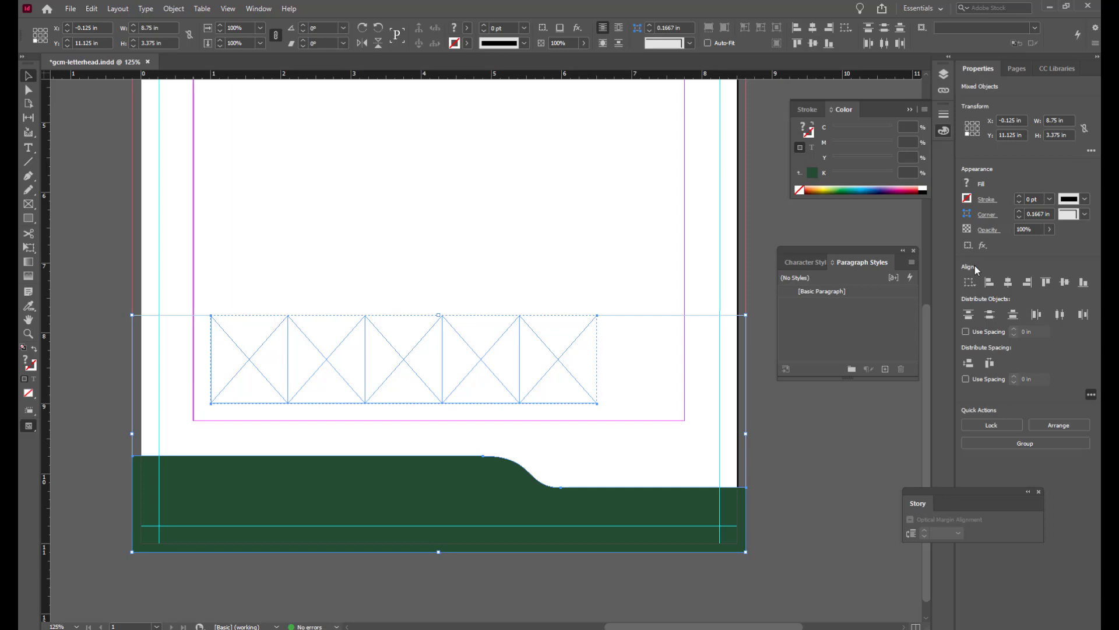
pyautogui.click(1089, 394)
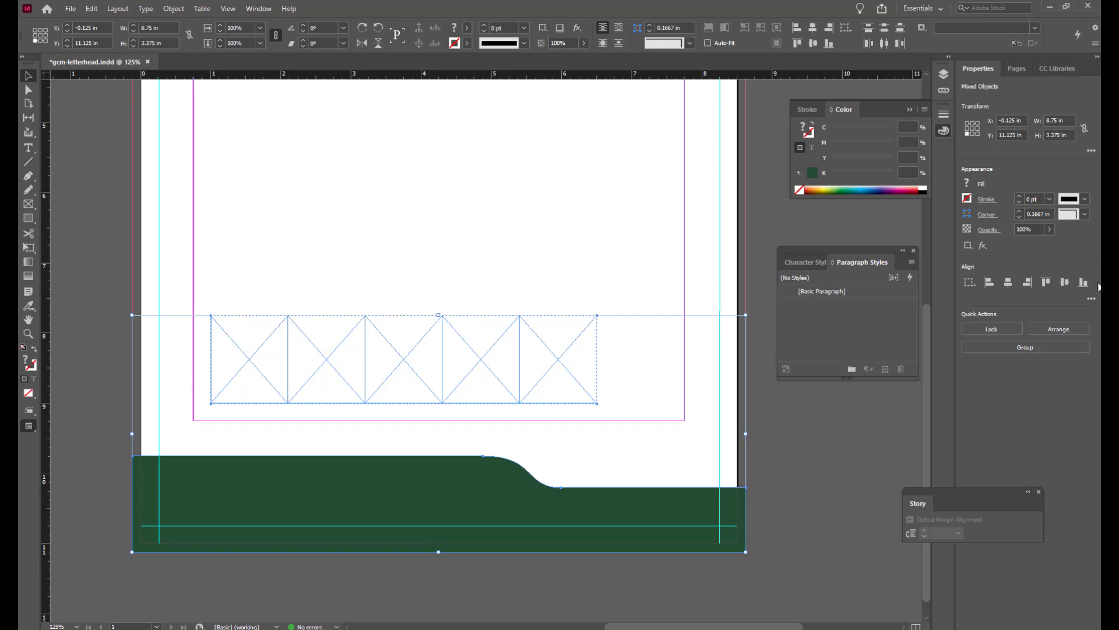
pyautogui.click(1090, 298)
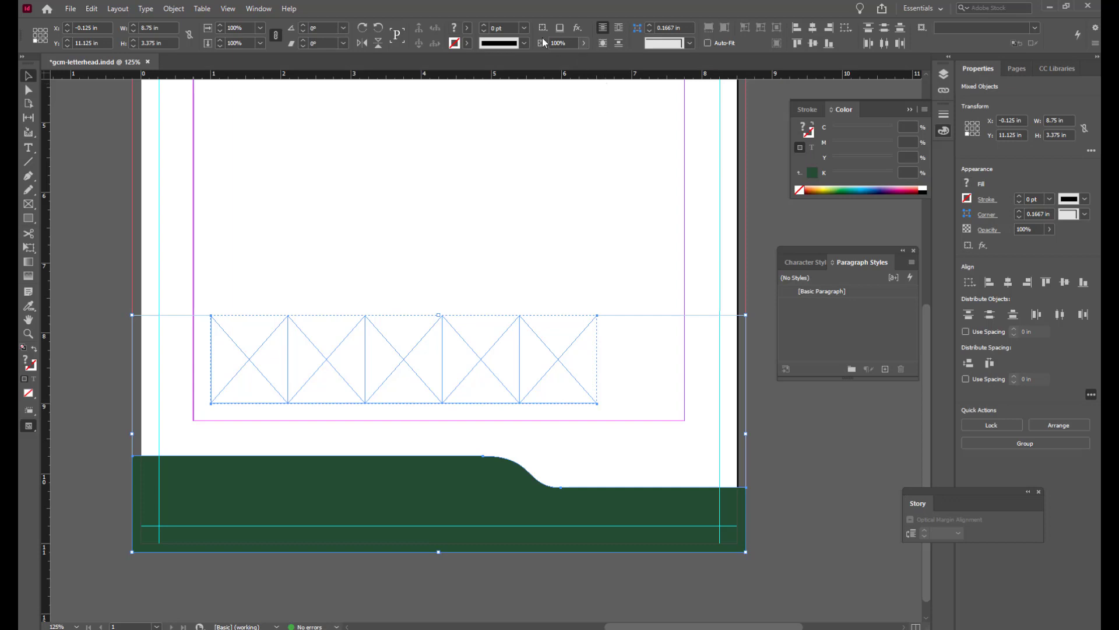
pyautogui.click(263, 10)
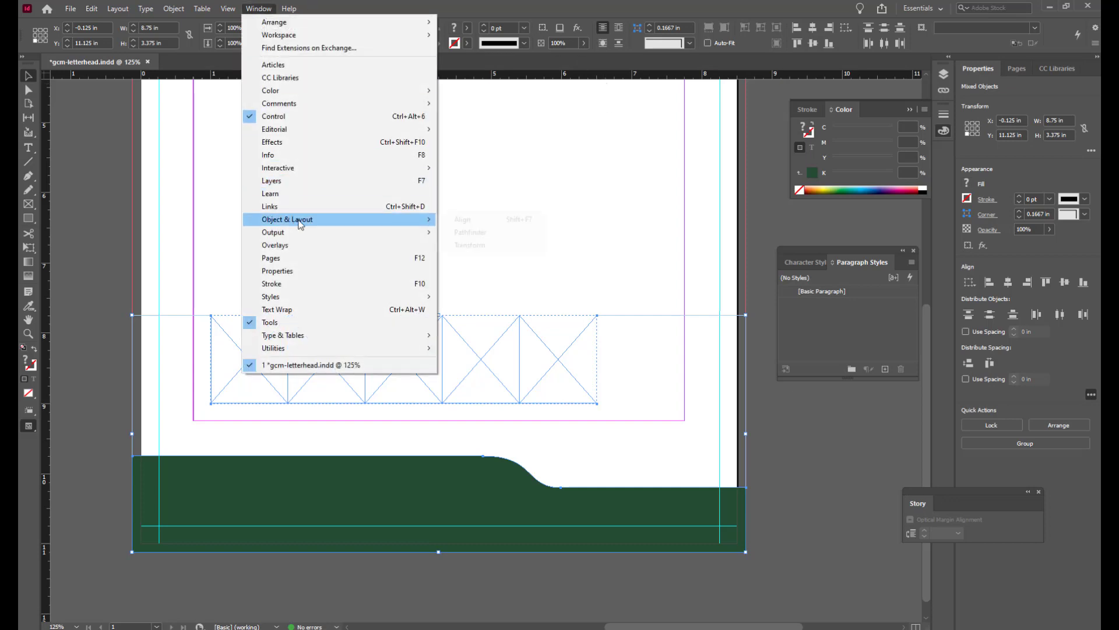
pyautogui.moveTo(396, 221)
pyautogui.click(458, 220)
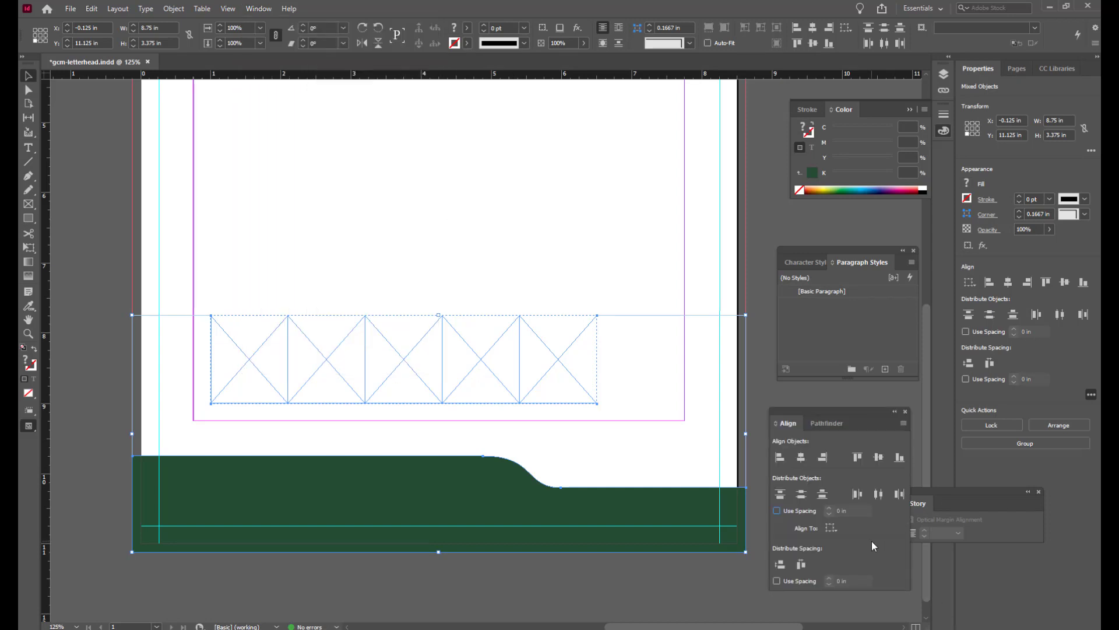
# Align the frame group and the green footer shape by their left and bottom edges relative to the selection, and deselect.
pyautogui.click(969, 284)
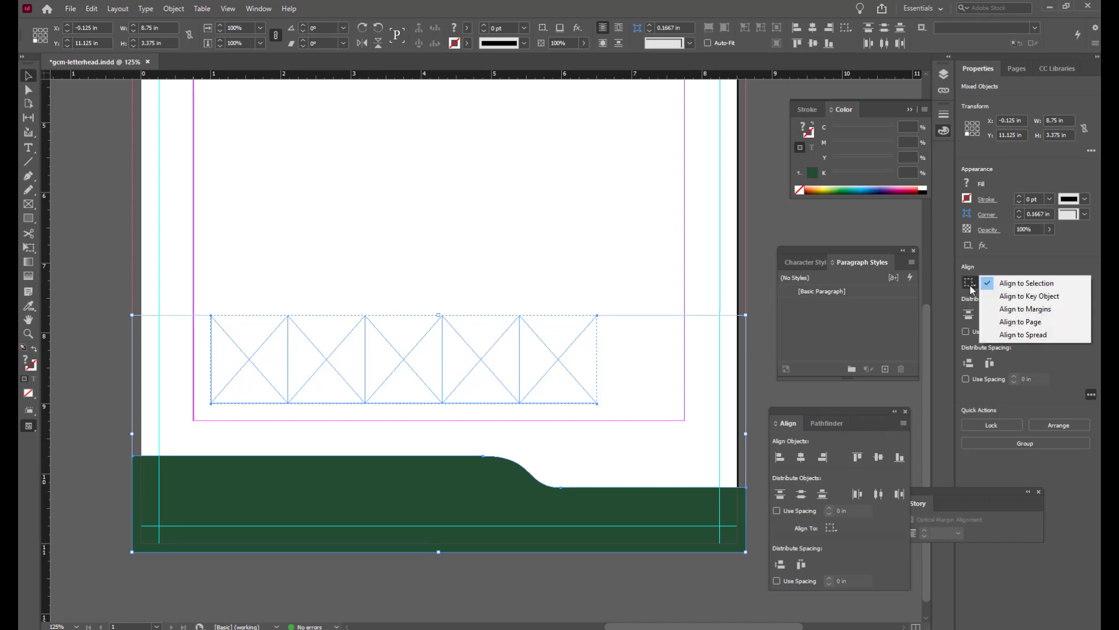
pyautogui.click(1029, 284)
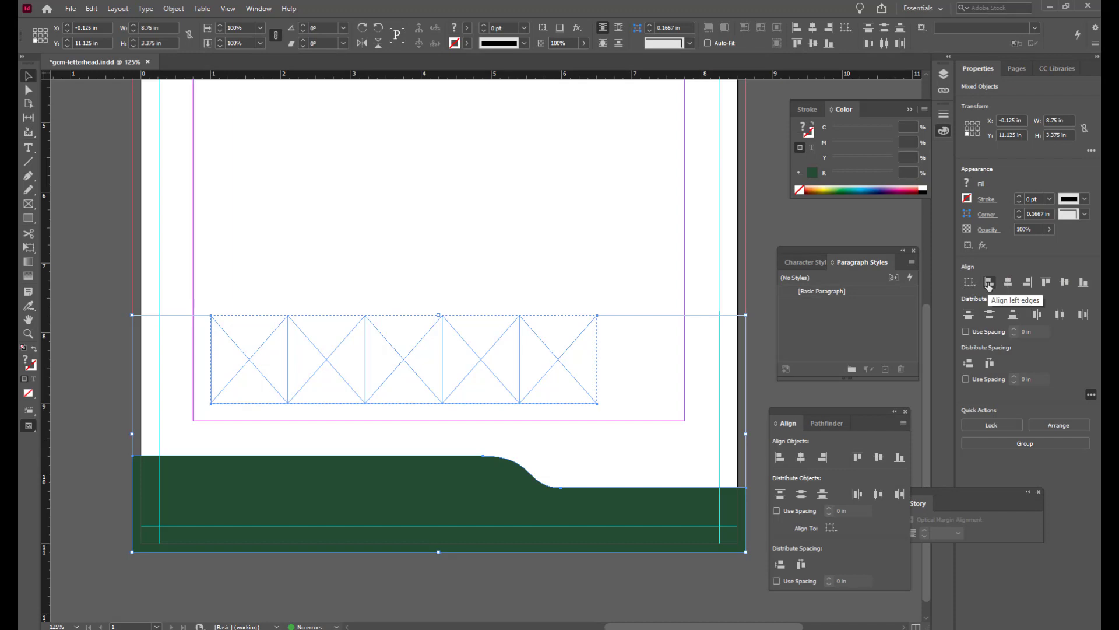
pyautogui.click(988, 282)
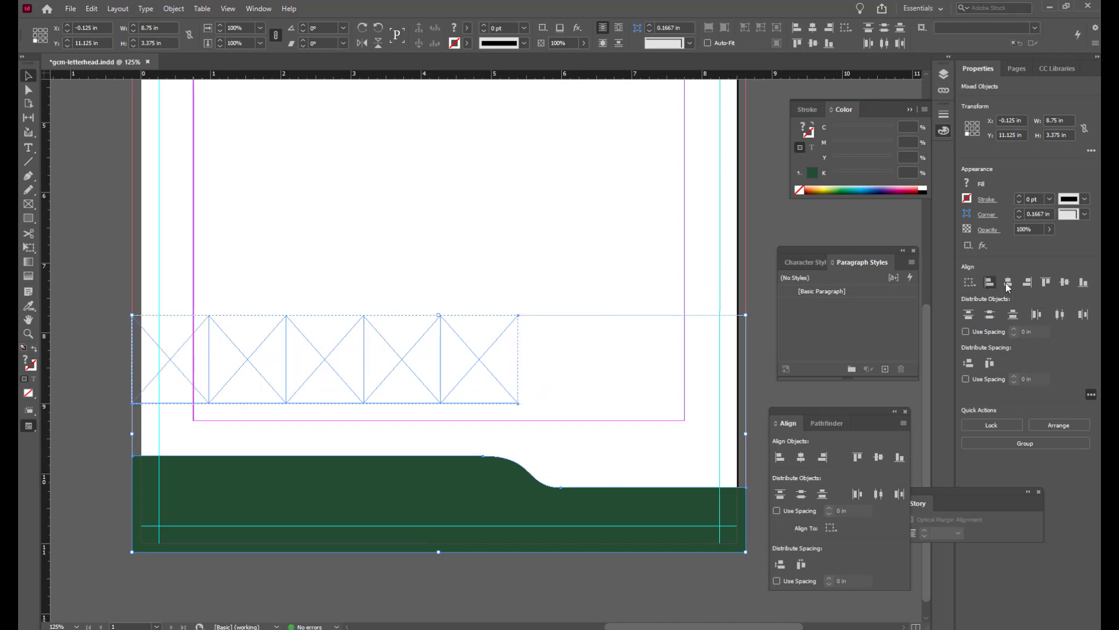
pyautogui.click(1083, 283)
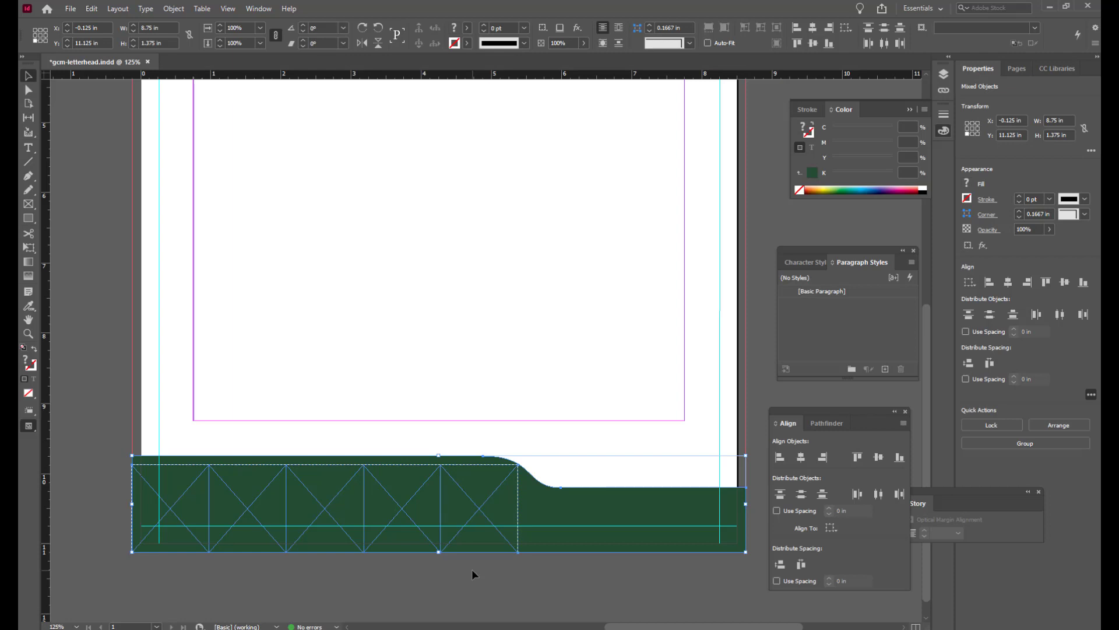
pyautogui.click(714, 372)
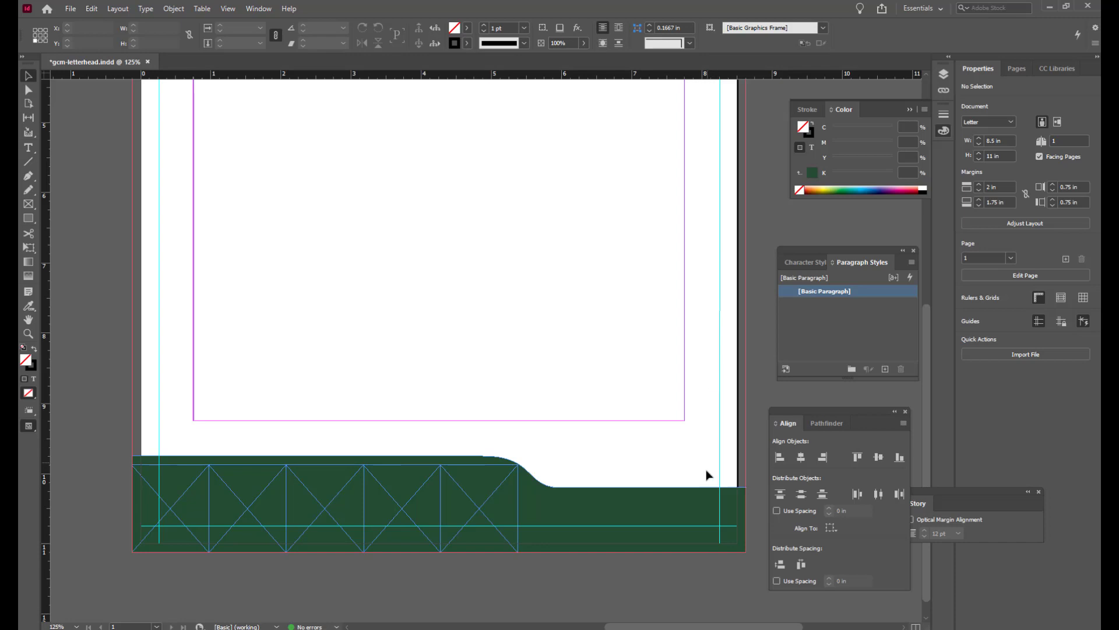
# Select the group of five frames and apply a [Paper] stroke color to it.
pyautogui.click(520, 507)
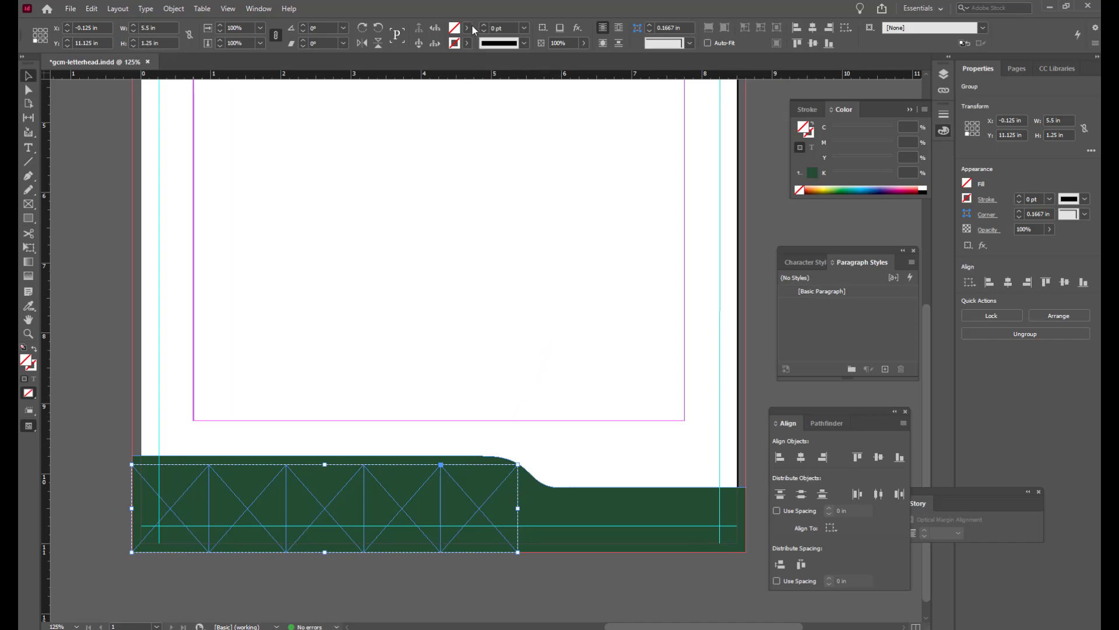
pyautogui.click(467, 43)
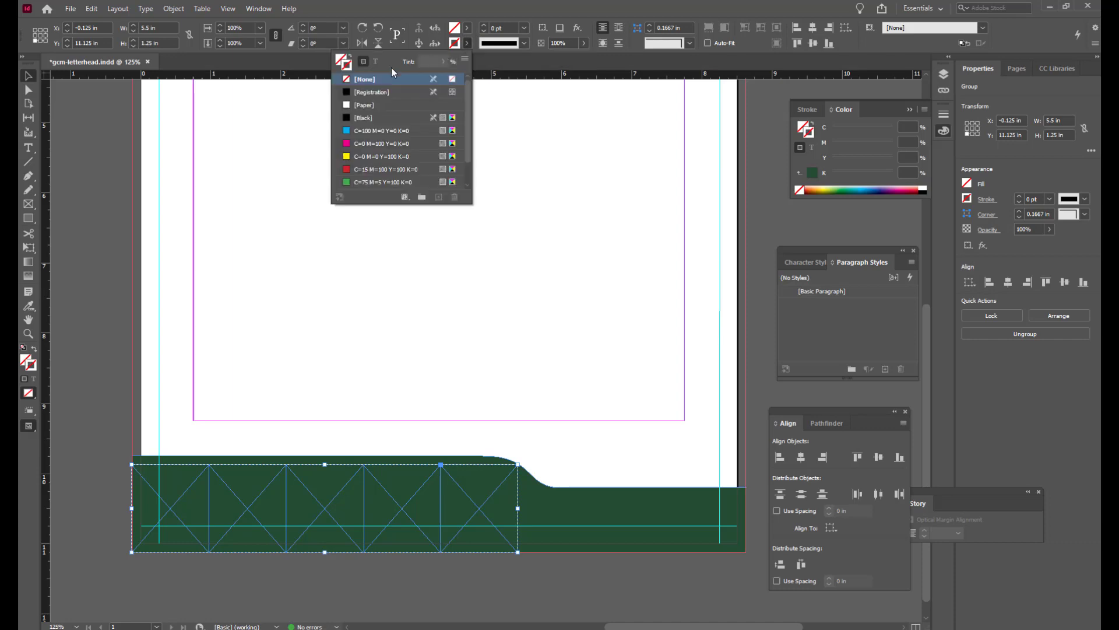
pyautogui.click(378, 104)
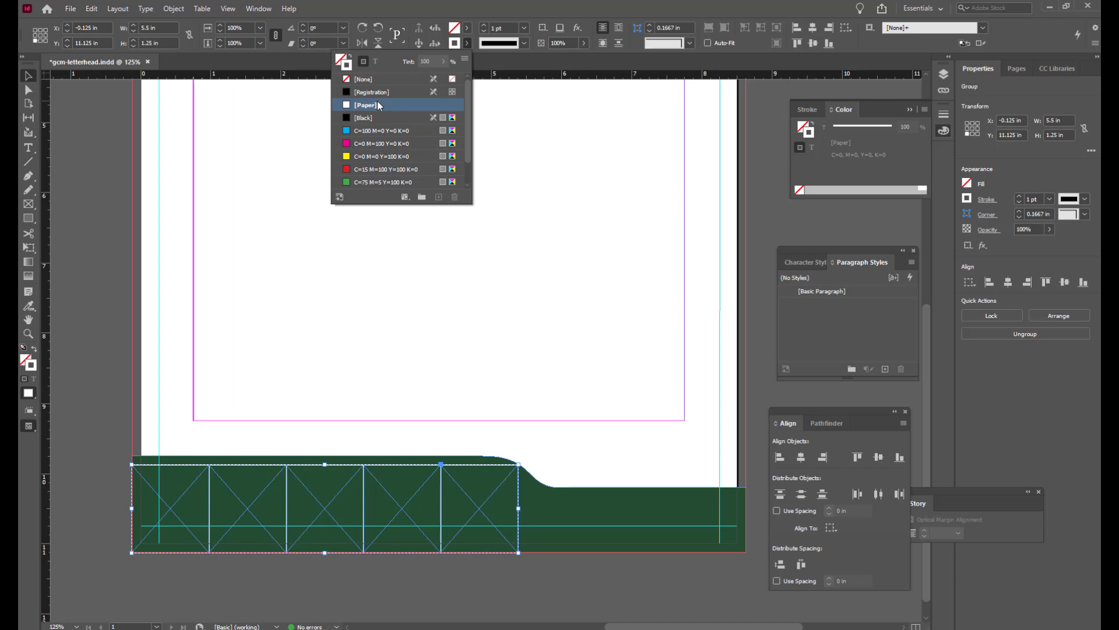
# Set the stroke weight of the frame group to 3 pt.
pyautogui.click(484, 26)
pyautogui.click(485, 26)
pyautogui.click(485, 26)
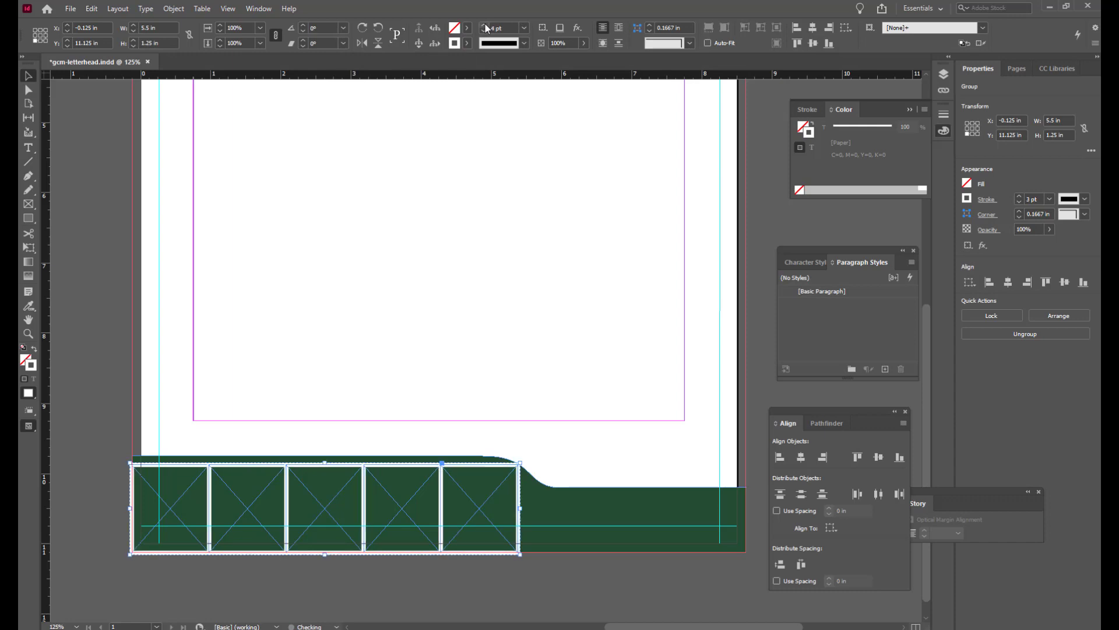
pyautogui.click(484, 27)
pyautogui.click(485, 26)
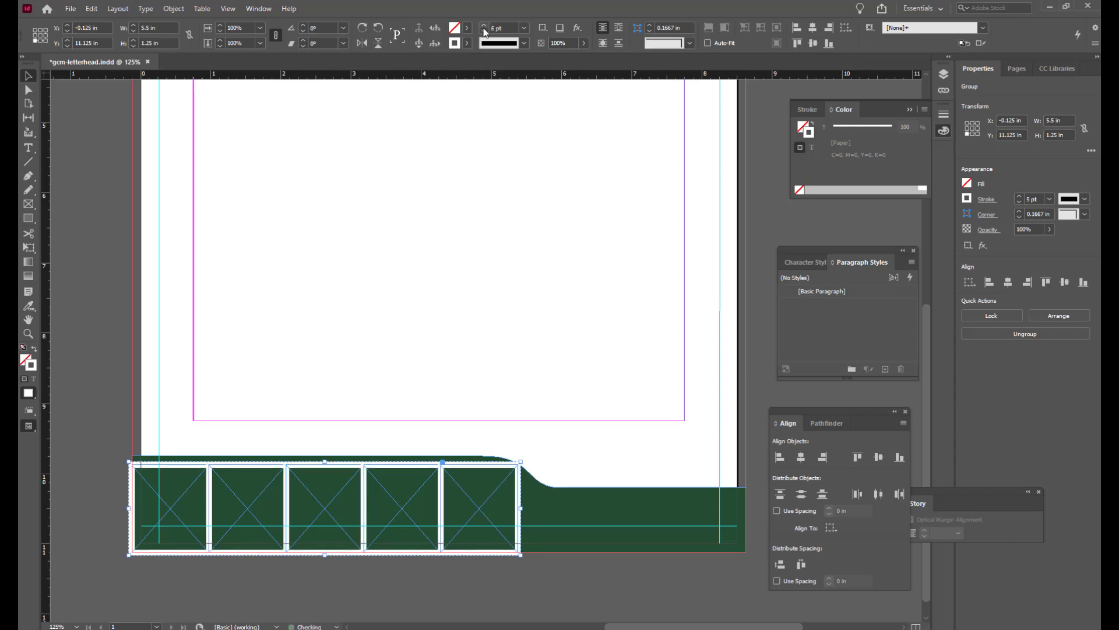
pyautogui.click(484, 31)
pyautogui.click(484, 31)
pyautogui.click(484, 31)
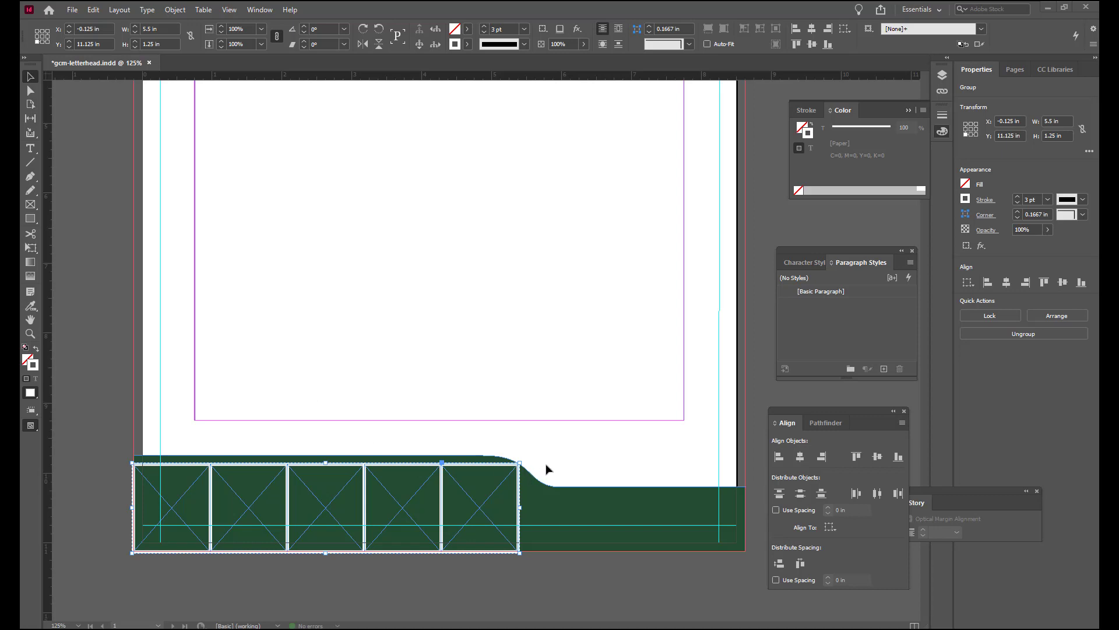
# Select the rightmost frame inside the group, give only its top-right corner a Rounded shape of 0.45 in, and save the document.
pyautogui.doubleClick(480, 512)
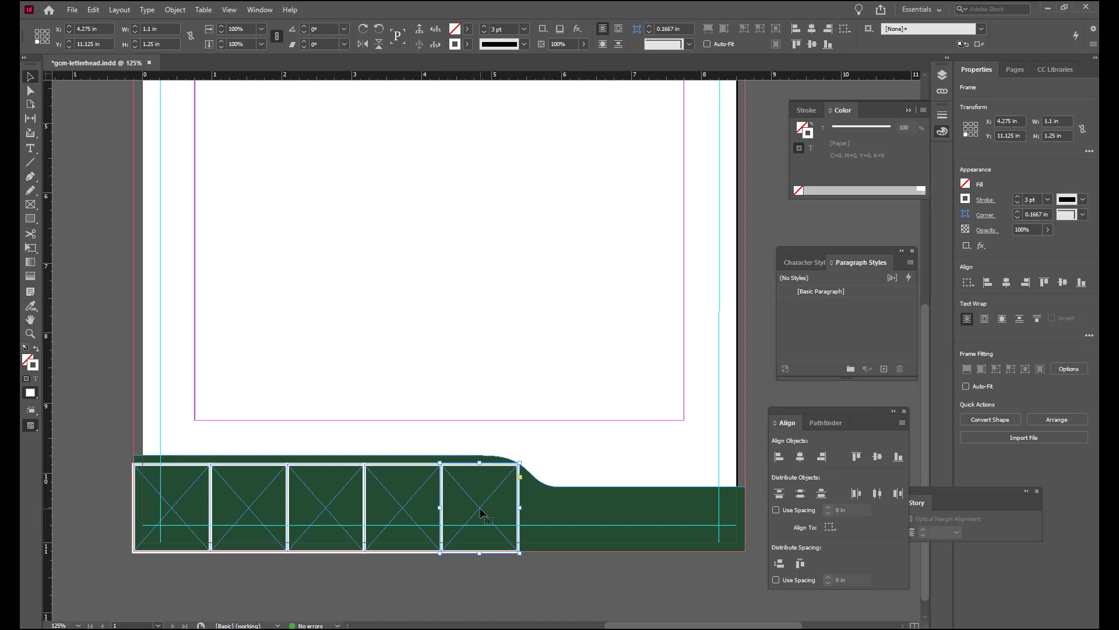
pyautogui.keyDown('ctrl'); pyautogui.click(480, 511); pyautogui.keyUp('ctrl')
pyautogui.keyDown('ctrl'); pyautogui.click(503, 470); pyautogui.keyUp('ctrl')
pyautogui.keyDown('ctrl'); pyautogui.click(497, 435); pyautogui.keyUp('ctrl')
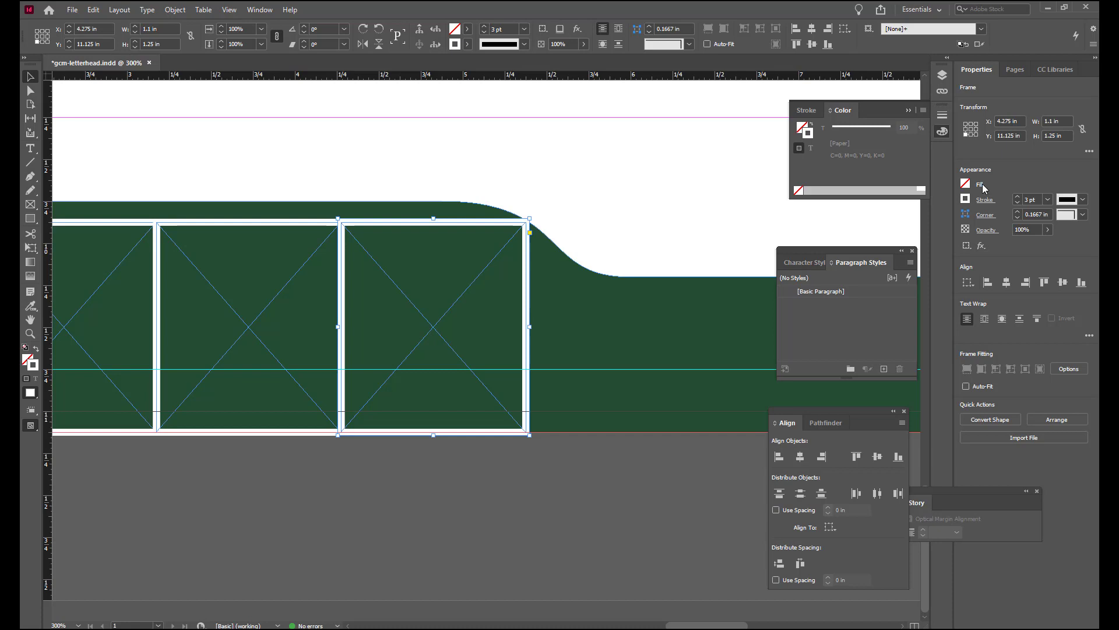
pyautogui.click(988, 216)
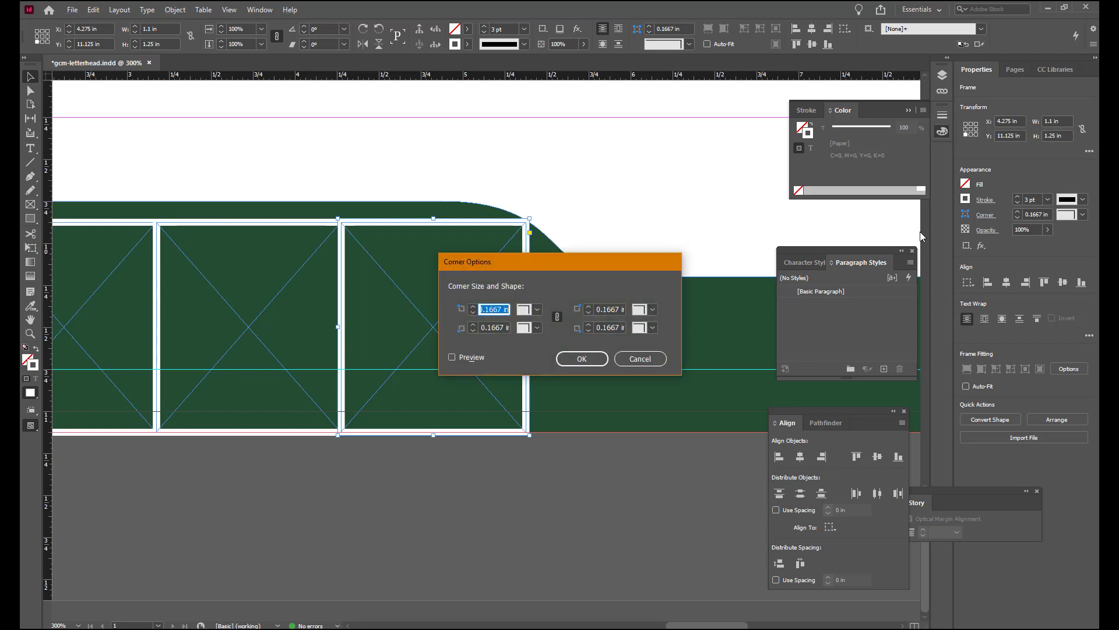
pyautogui.click(559, 319)
pyautogui.click(653, 309)
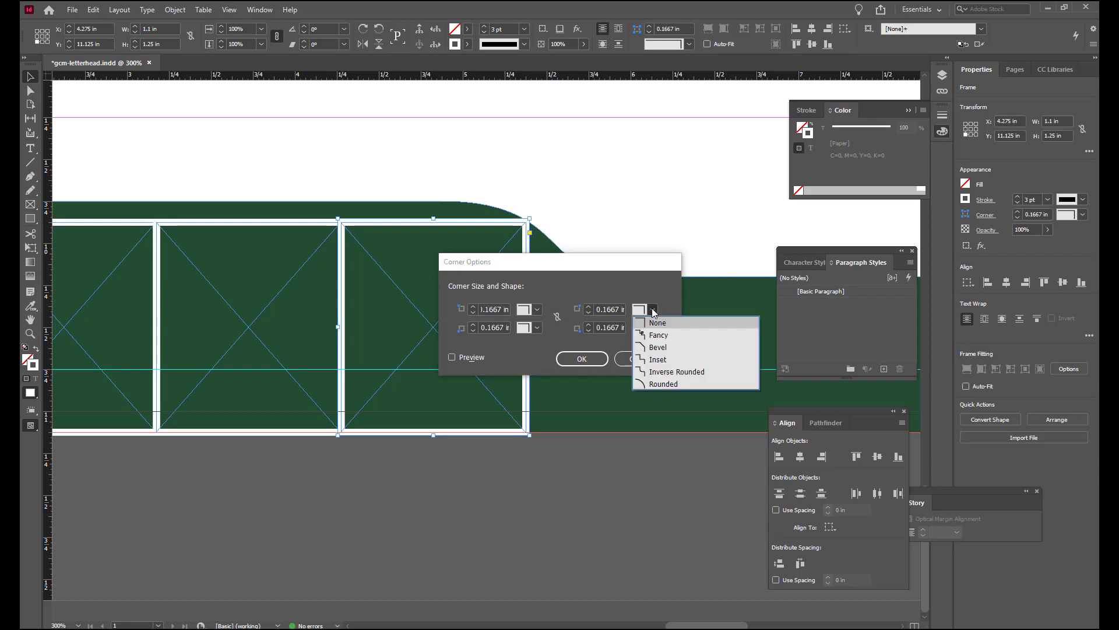
pyautogui.click(663, 383)
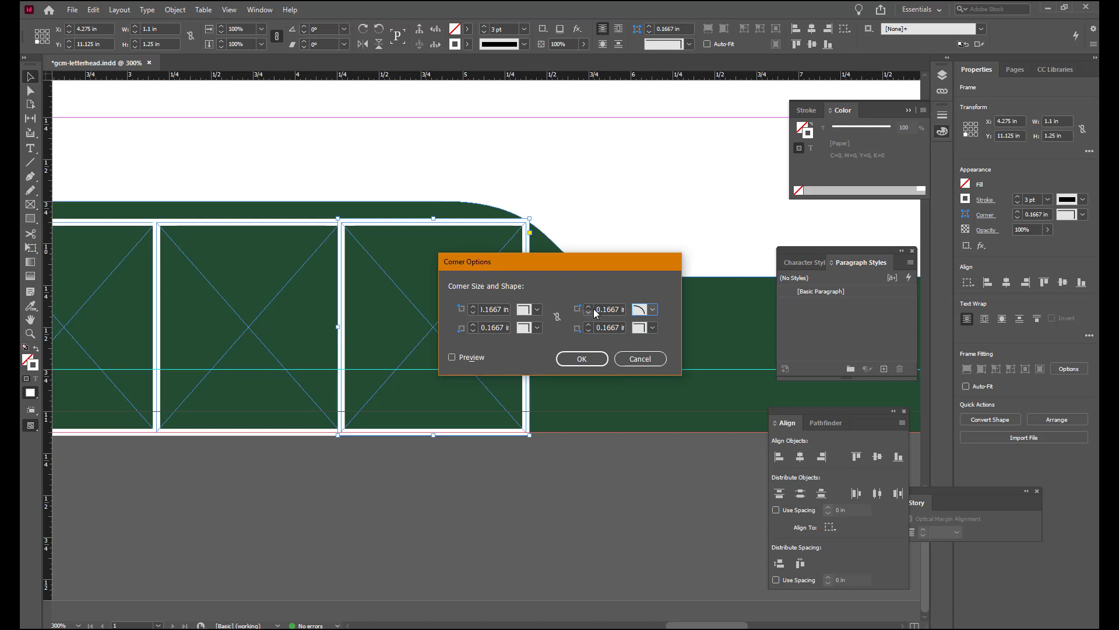
pyautogui.doubleClick(623, 308)
pyautogui.write('0.45')
pyautogui.press('Return')
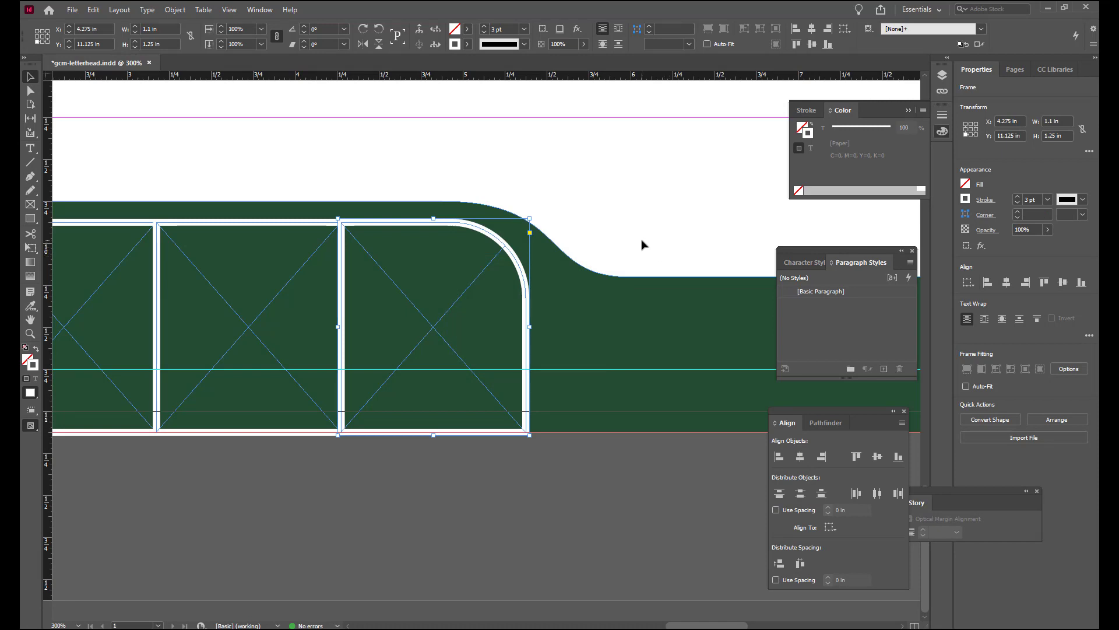
pyautogui.hotkey('ctrl', 's')
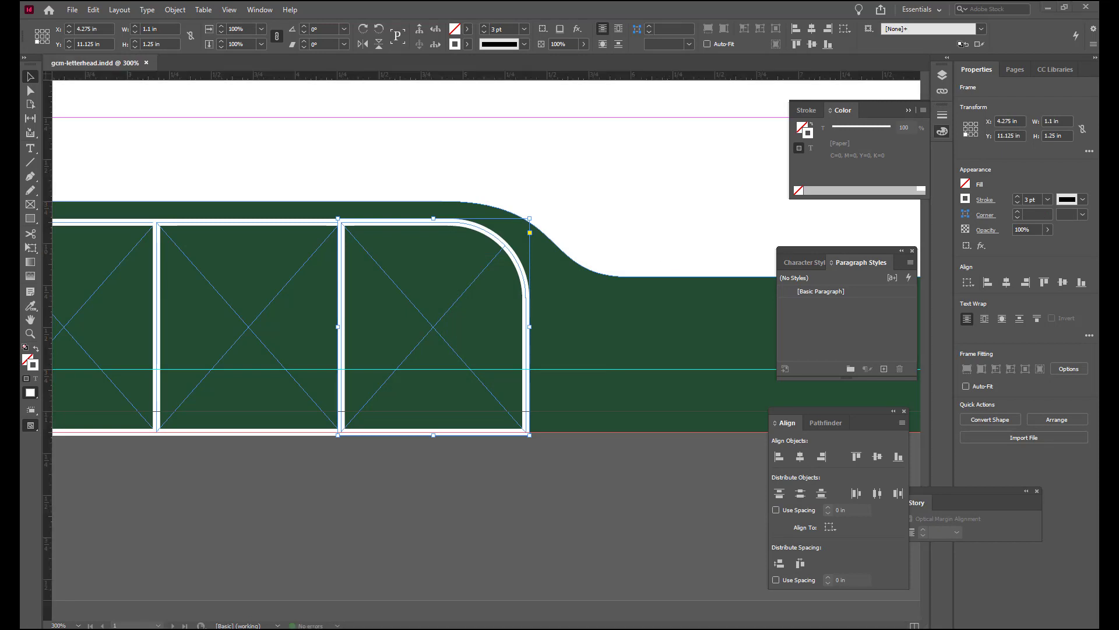